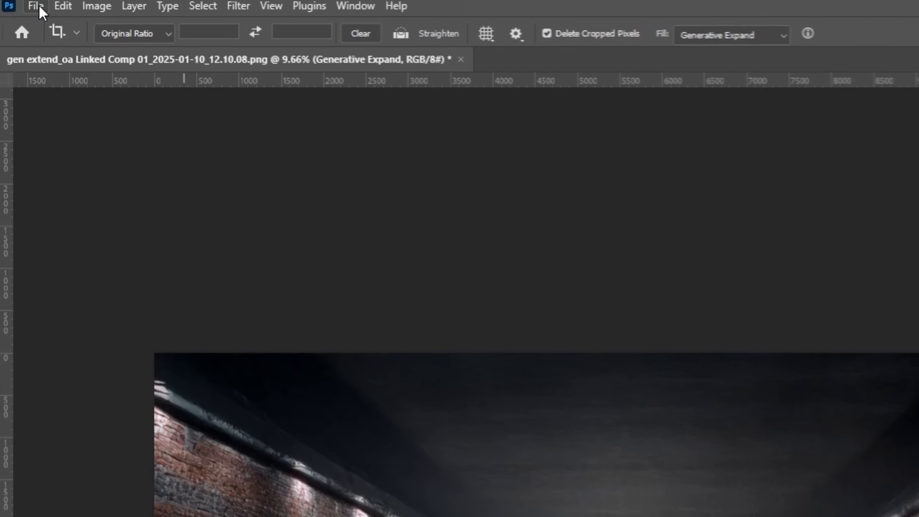
Open the exported frame gen extend_oa Linked Comp 01_2025-01-10_12.32.13.png.
{"action": "left_click", "coordinate": [40, 6]}
{"action": "left_click", "coordinate": [63, 39]}
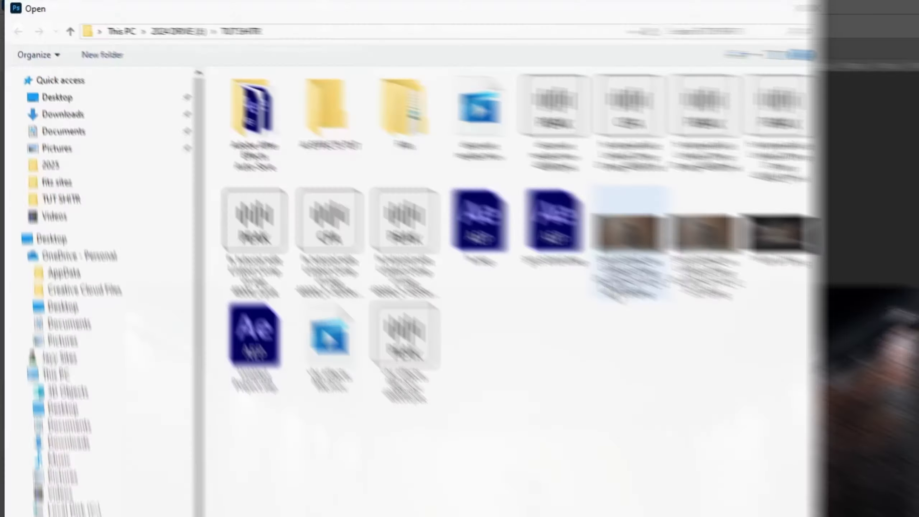
{"action": "double_click", "coordinate": [324, 125]}
Enlarge the crop area far beyond the frame at the original ratio, centre the photo in it, and run Generative Expand with the prompt "brick wall".
{"action": "scroll", "coordinate": [454, 321], "scroll_direction": "down", "scroll_amount": 5}
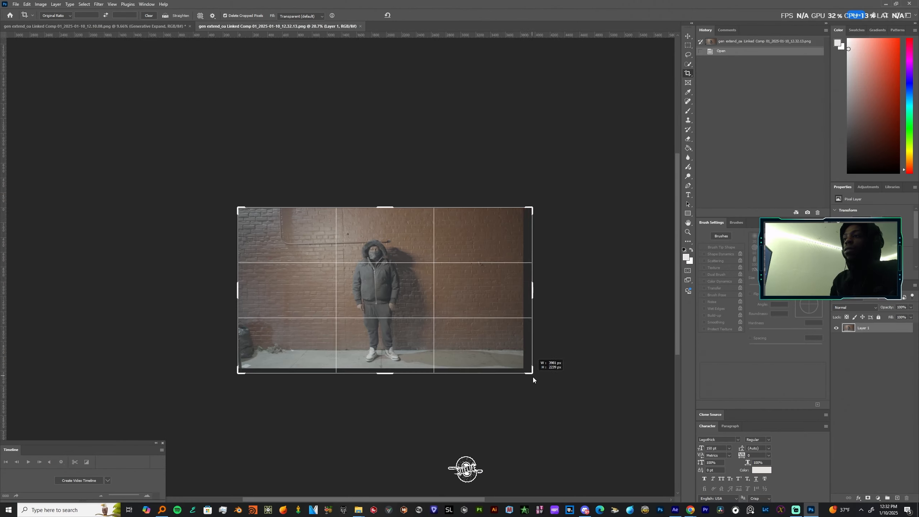
{"action": "left_click_drag", "start_coordinate": [533, 375], "coordinate": [441, 313]}
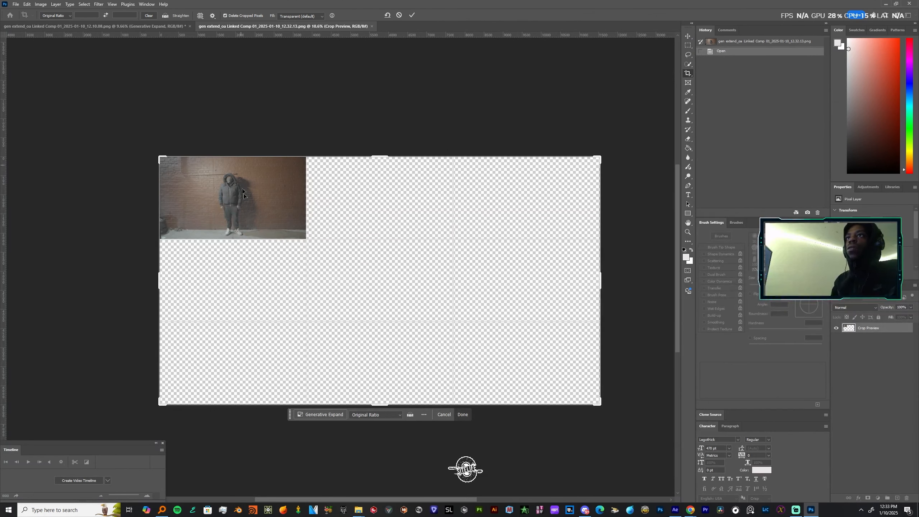
{"action": "left_click_drag", "start_coordinate": [221, 200], "coordinate": [367, 283]}
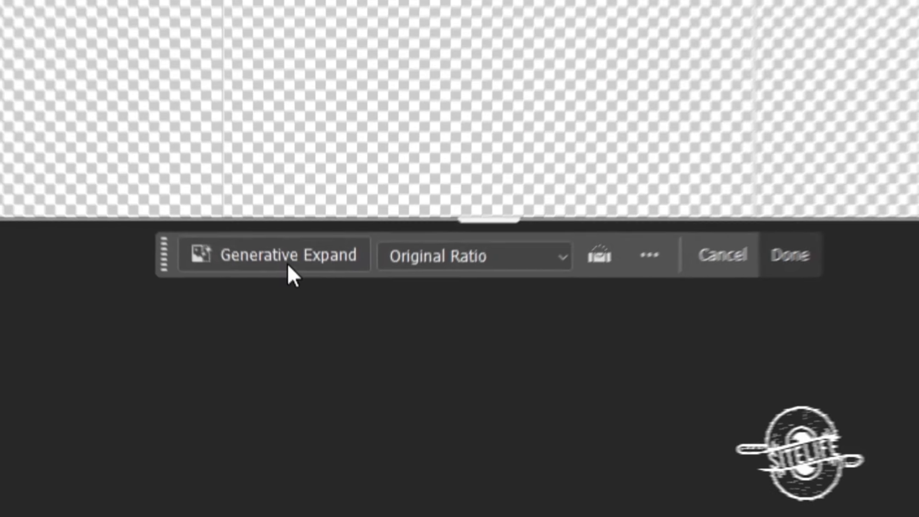
{"action": "left_click", "coordinate": [326, 417]}
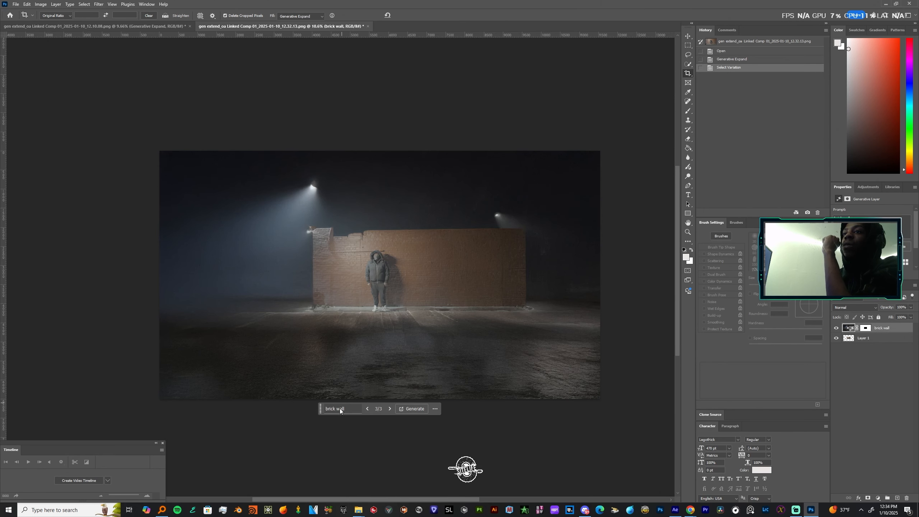
Change the generative prompt to "brickwall" and generate new variations of the surroundings.
{"action": "left_click", "coordinate": [339, 408]}
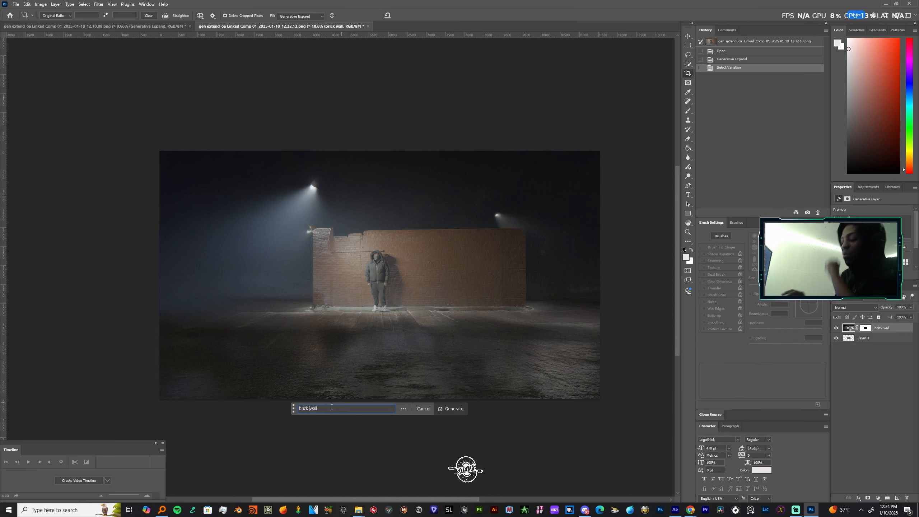
{"action": "key", "text": "BackSpace"}
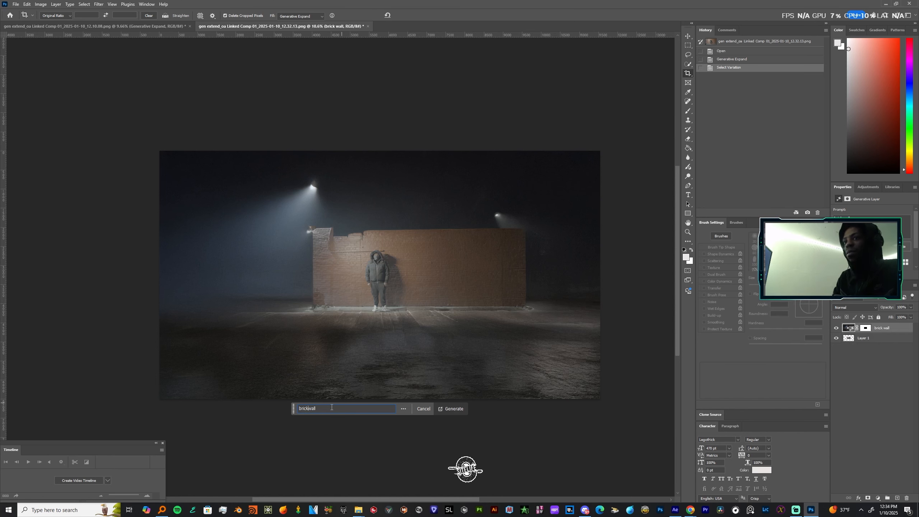
{"action": "left_click", "coordinate": [451, 408]}
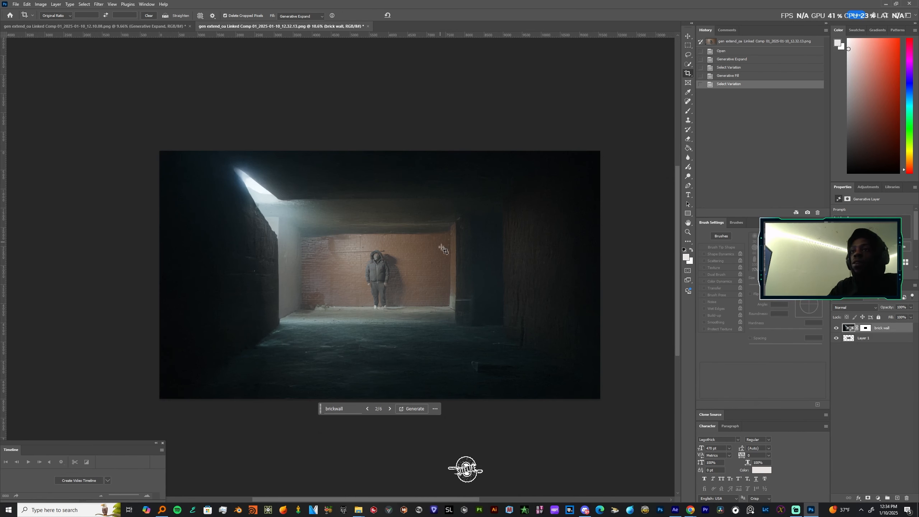
Inspect the generated surroundings up close and switch to variation 3 of 6.
{"action": "scroll", "coordinate": [416, 318], "scroll_direction": "down", "scroll_amount": 2}
{"action": "scroll", "coordinate": [413, 318], "scroll_direction": "up", "scroll_amount": 5}
{"action": "scroll", "coordinate": [406, 324], "scroll_direction": "down", "scroll_amount": 3}
{"action": "scroll", "coordinate": [406, 325], "scroll_direction": "up", "scroll_amount": 5}
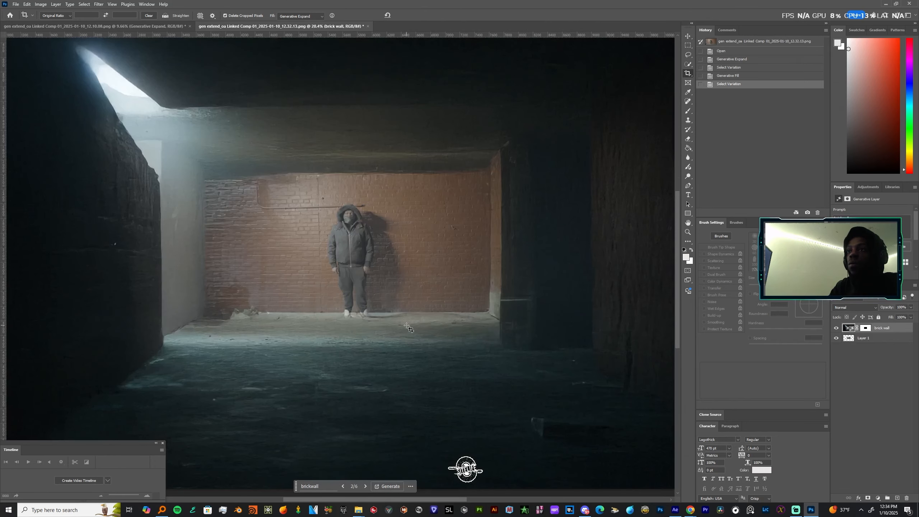
{"action": "scroll", "coordinate": [408, 327], "scroll_direction": "down", "scroll_amount": 4}
{"action": "left_click", "coordinate": [385, 429]}
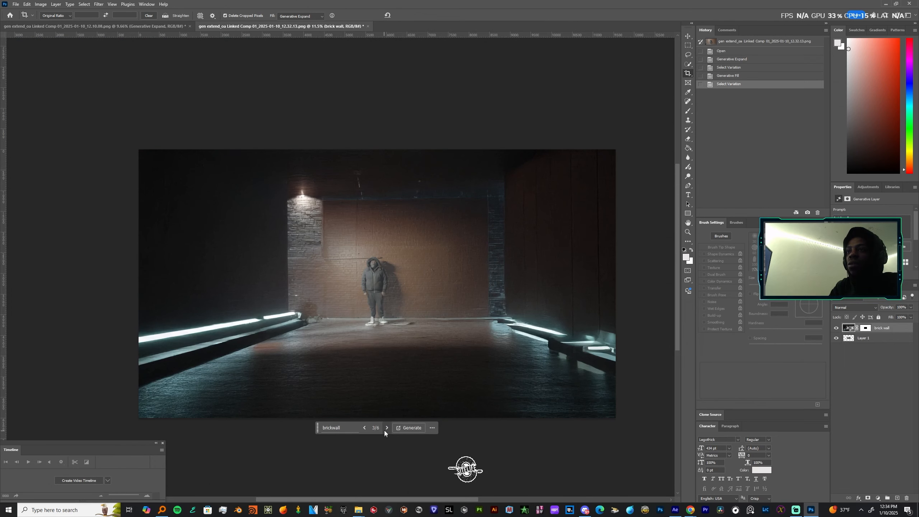
{"action": "scroll", "coordinate": [382, 313], "scroll_direction": "up", "scroll_amount": 4}
{"action": "scroll", "coordinate": [382, 314], "scroll_direction": "down", "scroll_amount": 4}
Export the expanded image as the PNG file EX2.png.
{"action": "left_click", "coordinate": [15, 4]}
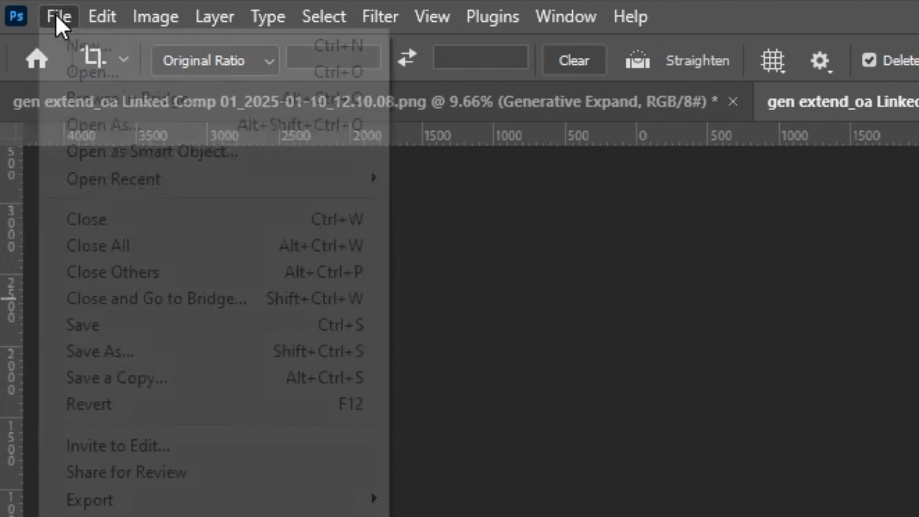
{"action": "mouse_move", "coordinate": [76, 197]}
{"action": "left_click", "coordinate": [479, 222]}
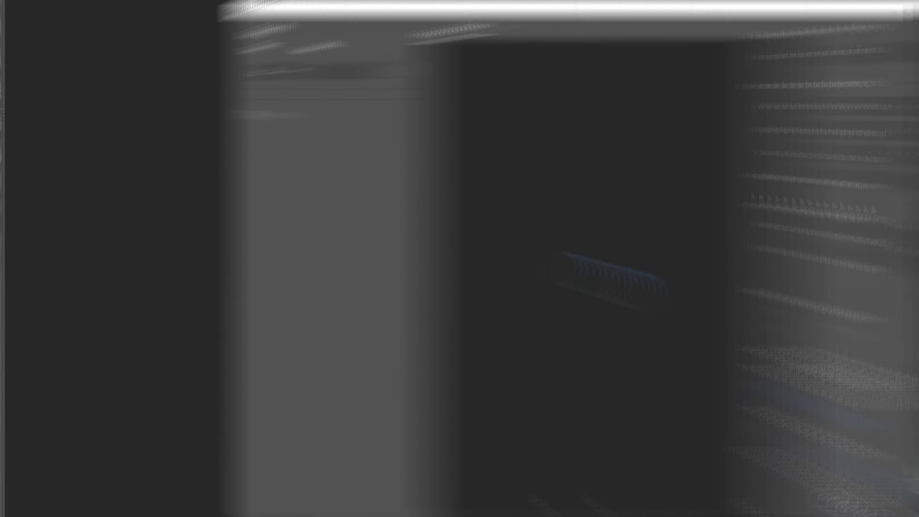
{"action": "left_click", "coordinate": [553, 351]}
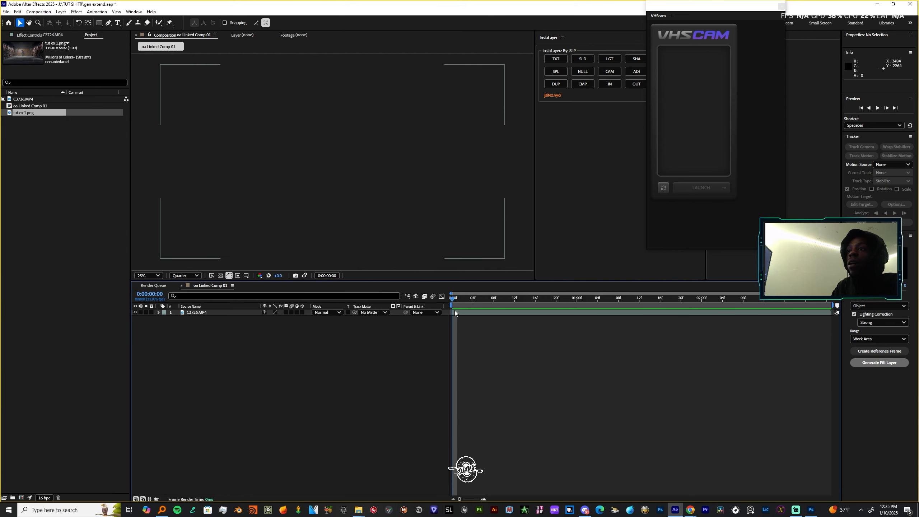
In After Effects, draw a rectangular mask around the standing man on the C3726.MP4 layer, from about (1408, 336) to (2664, 2120).
{"action": "left_click", "coordinate": [461, 313]}
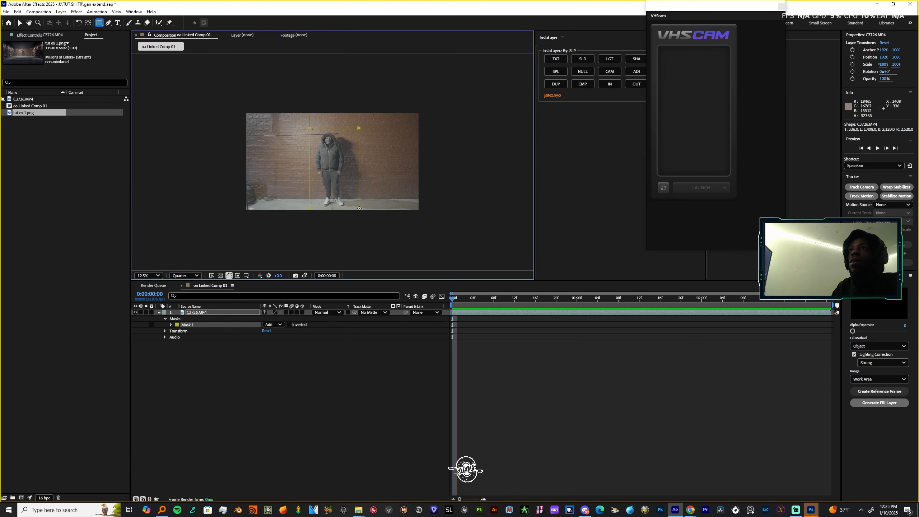
{"action": "left_click_drag", "start_coordinate": [365, 209], "coordinate": [366, 208]}
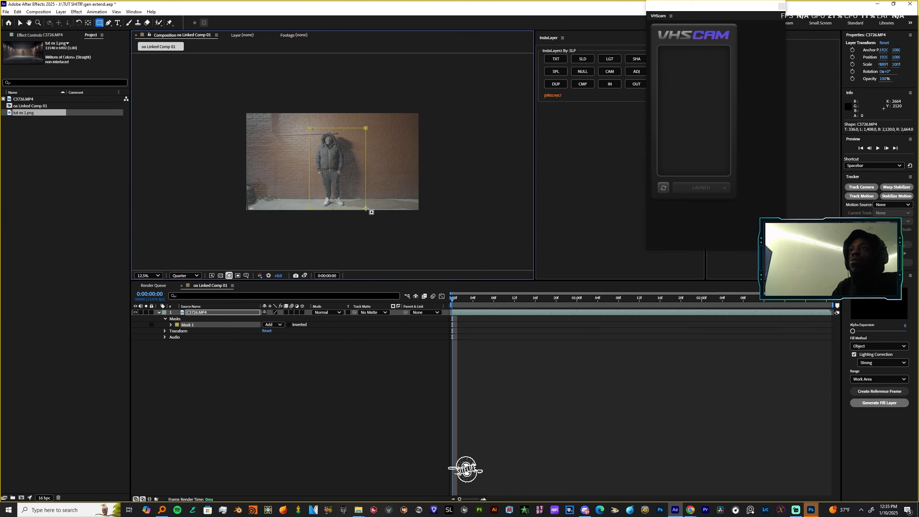
{"action": "scroll", "coordinate": [307, 152], "scroll_direction": "down", "scroll_amount": 1}
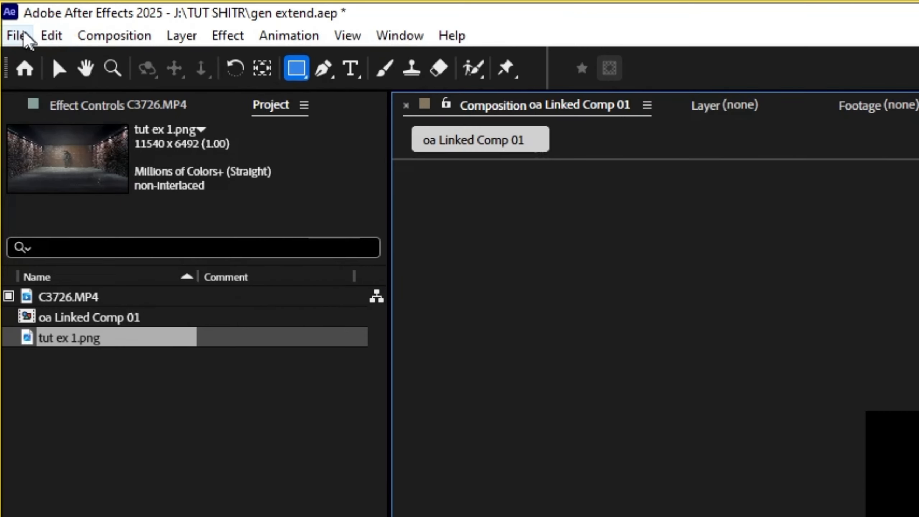
Import EX2.png into the project and place it in the composition beneath the C3726.MP4 layer.
{"action": "left_click", "coordinate": [5, 11]}
{"action": "mouse_move", "coordinate": [22, 112]}
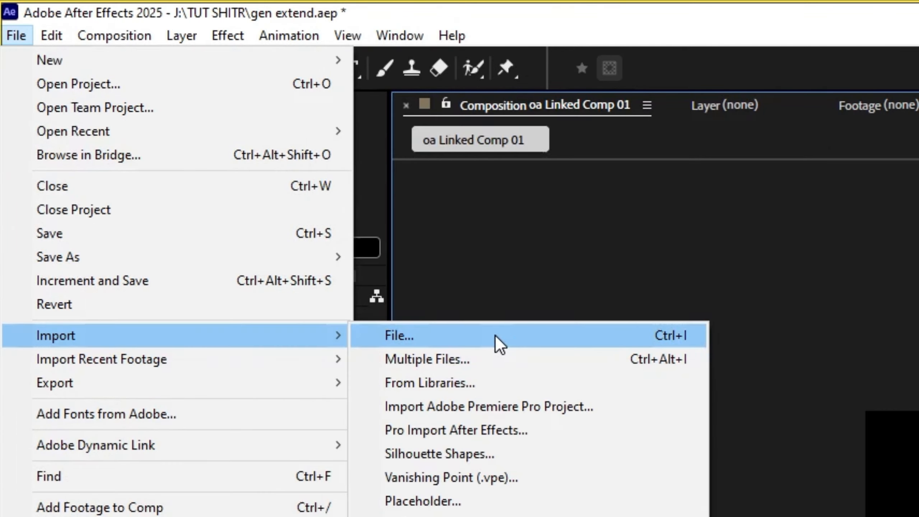
{"action": "left_click", "coordinate": [496, 336]}
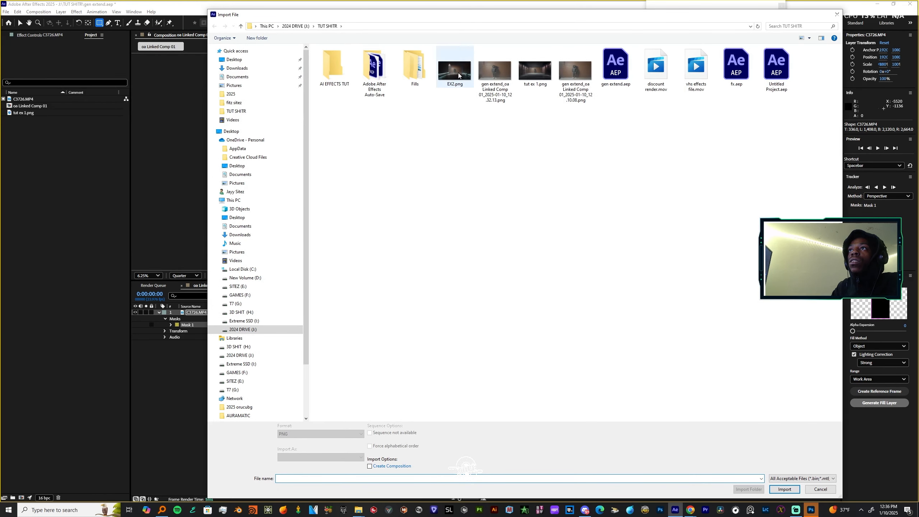
{"action": "double_click", "coordinate": [458, 75]}
{"action": "left_click_drag", "start_coordinate": [22, 106], "coordinate": [457, 328]}
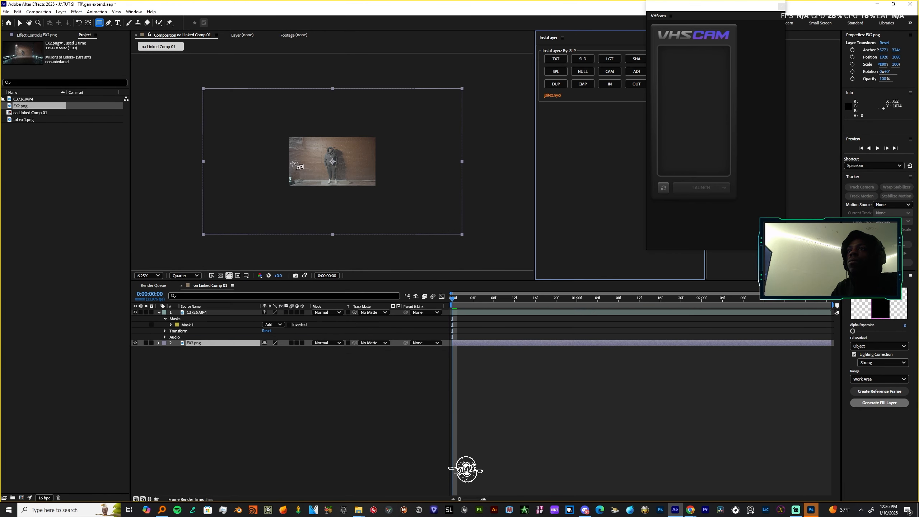
Check how the masked footage blends with the background image and set the feather of Mask 1 to 380 pixels.
{"action": "key", "text": "period"}
{"action": "key", "text": "period"}
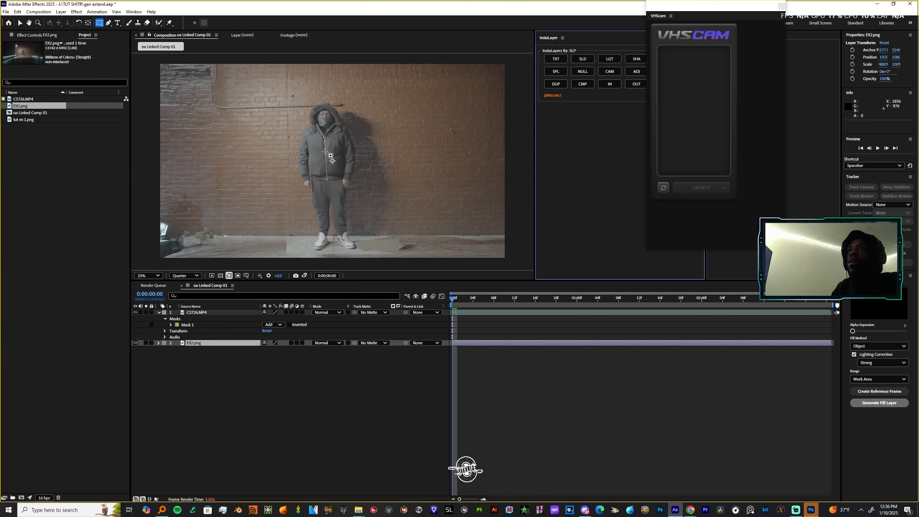
{"action": "scroll", "coordinate": [356, 240], "scroll_direction": "down", "scroll_amount": 1}
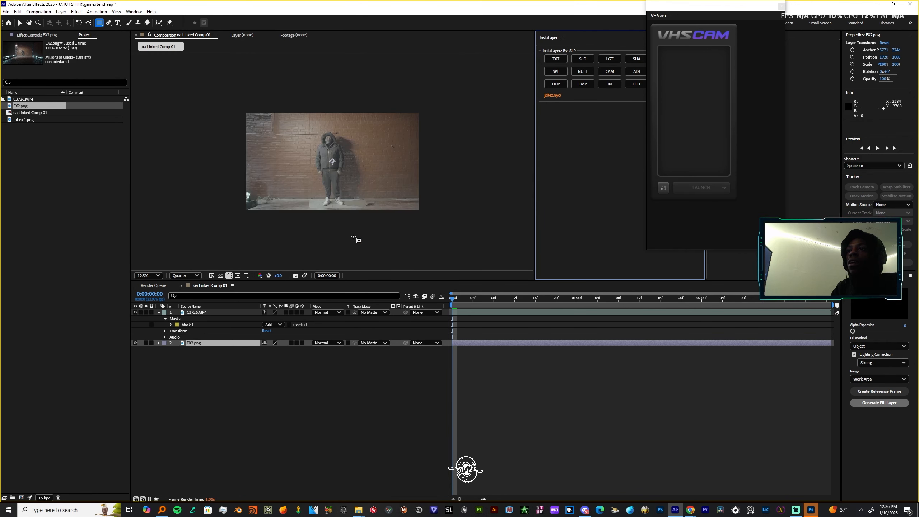
{"action": "scroll", "coordinate": [349, 231], "scroll_direction": "up", "scroll_amount": 1}
{"action": "scroll", "coordinate": [339, 218], "scroll_direction": "down", "scroll_amount": 1}
{"action": "scroll", "coordinate": [340, 218], "scroll_direction": "up", "scroll_amount": 1}
{"action": "scroll", "coordinate": [323, 240], "scroll_direction": "down", "scroll_amount": 1}
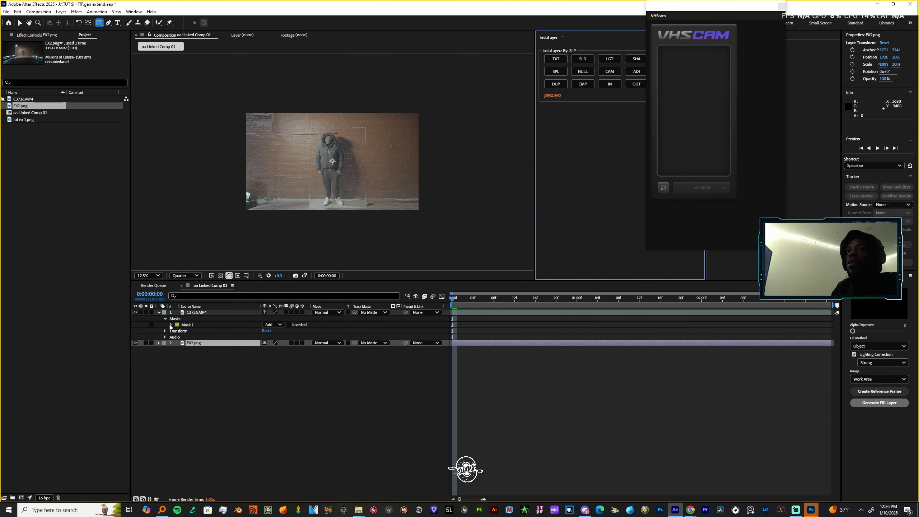
{"action": "left_click", "coordinate": [171, 324]}
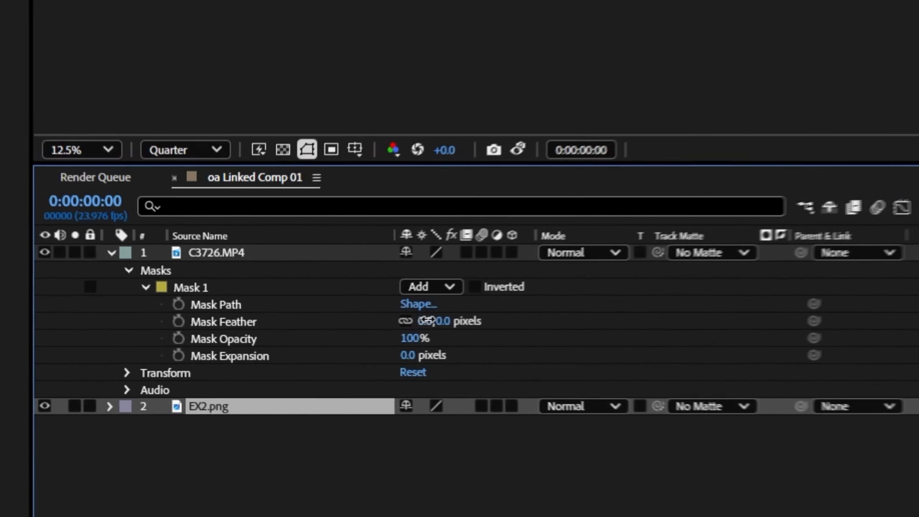
{"action": "left_click_drag", "start_coordinate": [279, 336], "coordinate": [306, 340]}
{"action": "left_click_drag", "start_coordinate": [915, 322], "coordinate": [865, 322]}
{"action": "left_click", "coordinate": [832, 463]}
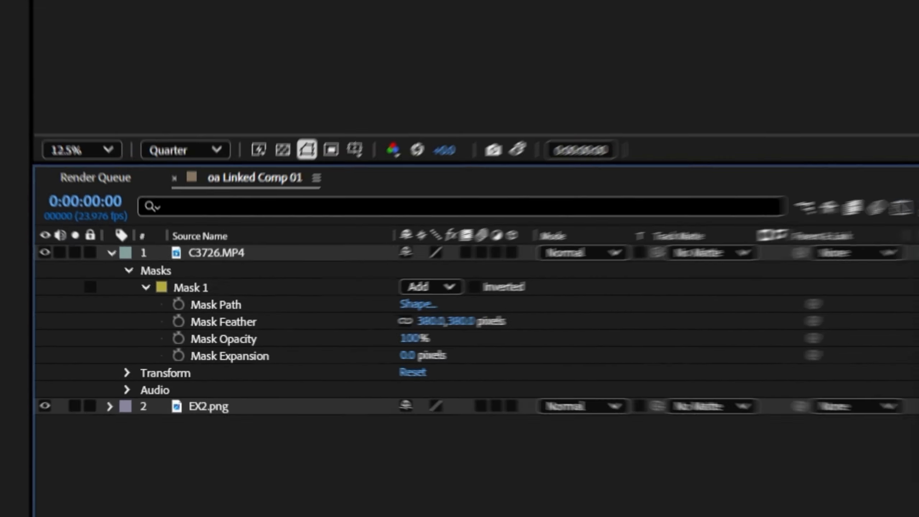
{"action": "scroll", "coordinate": [363, 155], "scroll_direction": "down", "scroll_amount": 2}
{"action": "scroll", "coordinate": [362, 156], "scroll_direction": "up", "scroll_amount": 2}
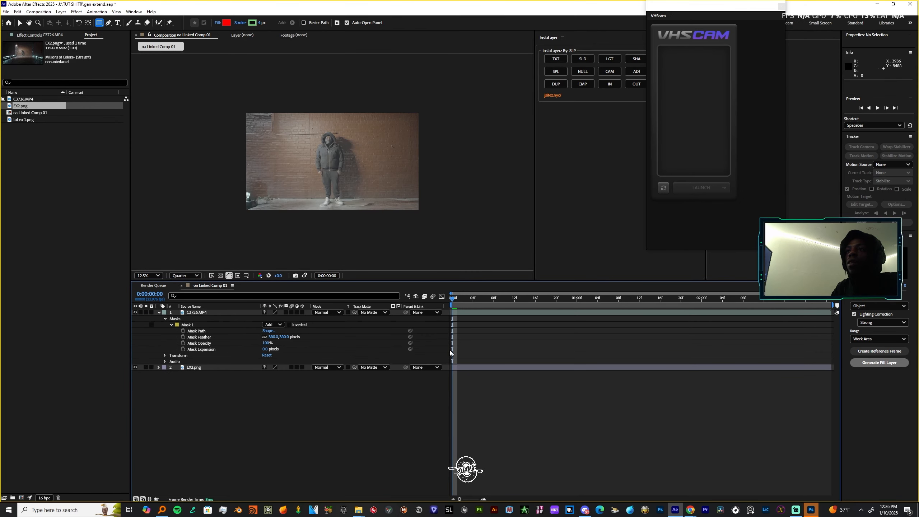
Make the C3726.MP4 and EX2.png layers 3D and enable motion blur on both.
{"action": "left_click", "coordinate": [208, 312]}
{"action": "left_click", "coordinate": [205, 368], "text": "shift"}
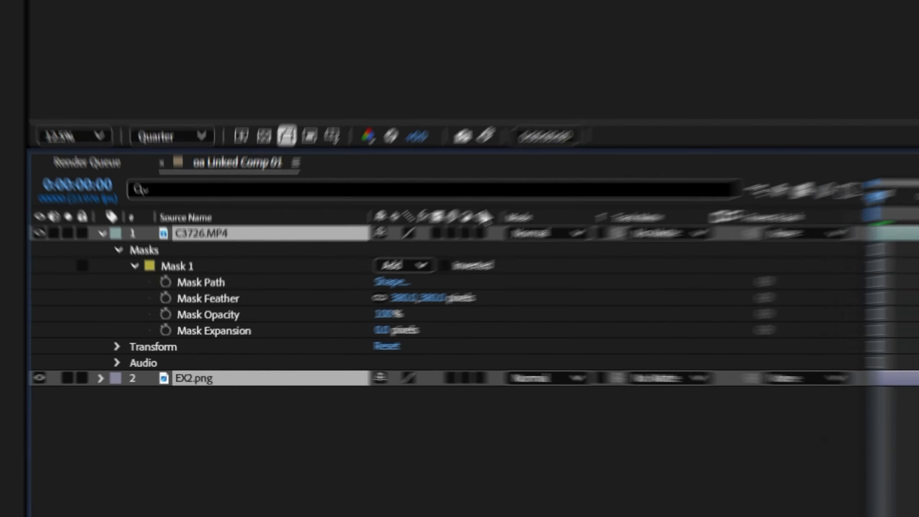
{"action": "left_click", "coordinate": [302, 312]}
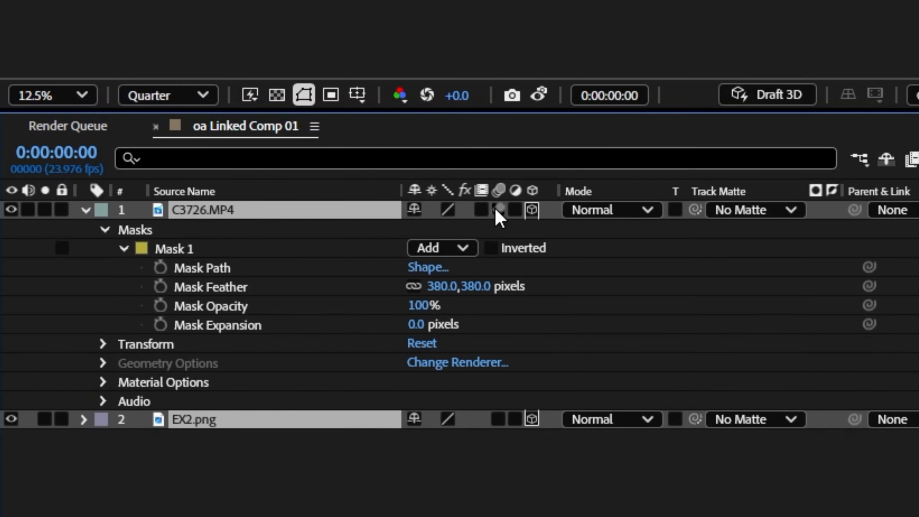
{"action": "left_click", "coordinate": [496, 210]}
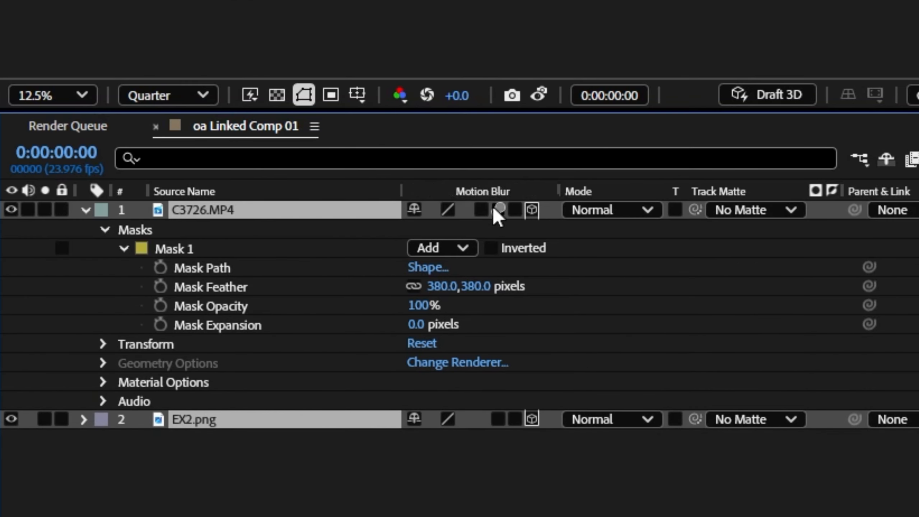
Add a camera layer and set keyframes for its Point of Interest and Position at 0:00:00:00.
{"action": "key", "text": "Home"}
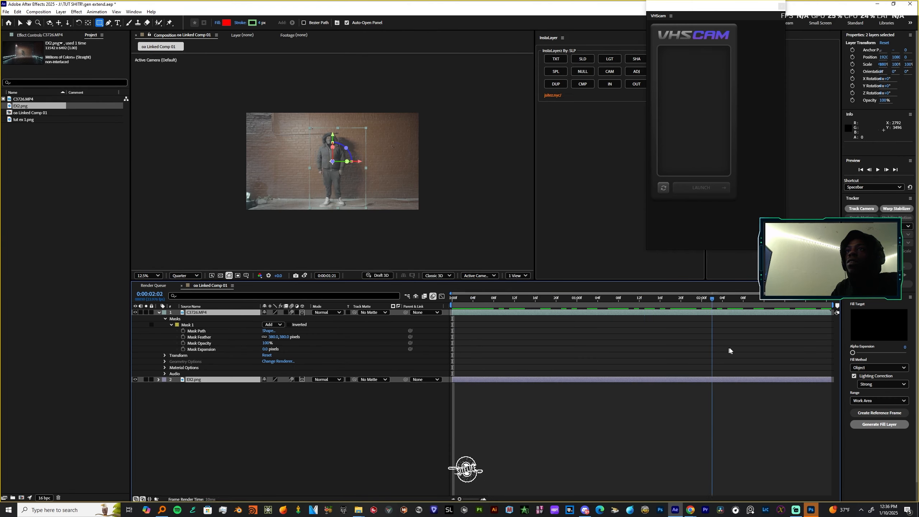
{"action": "left_click", "coordinate": [609, 71]}
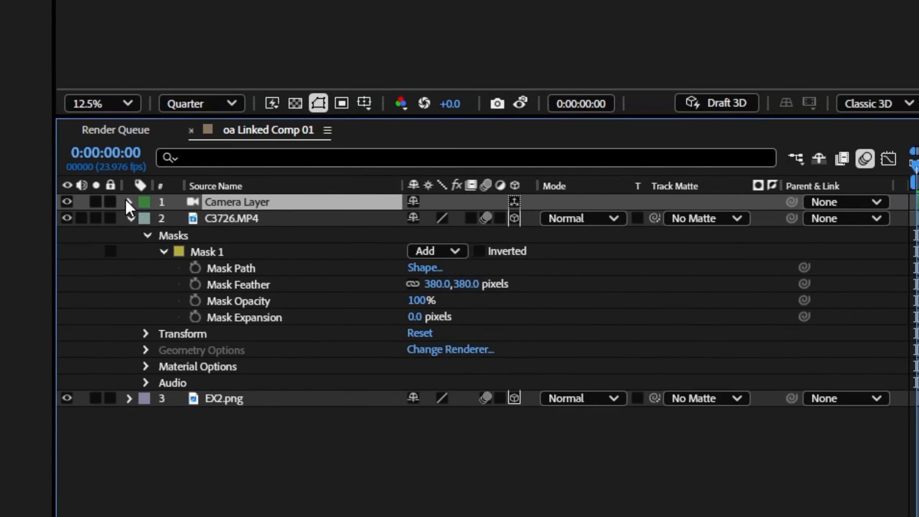
{"action": "left_click", "coordinate": [159, 312]}
{"action": "left_click", "coordinate": [165, 319]}
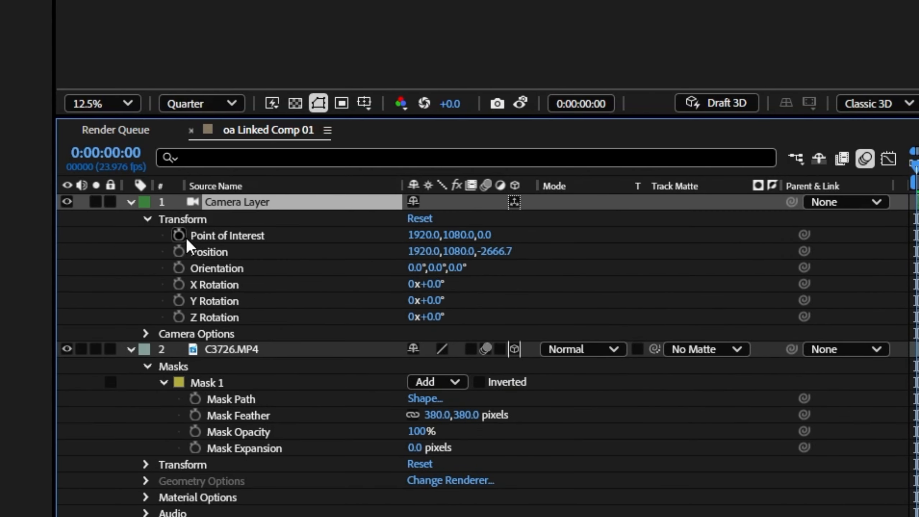
{"action": "left_click", "coordinate": [179, 325]}
{"action": "left_click", "coordinate": [179, 330]}
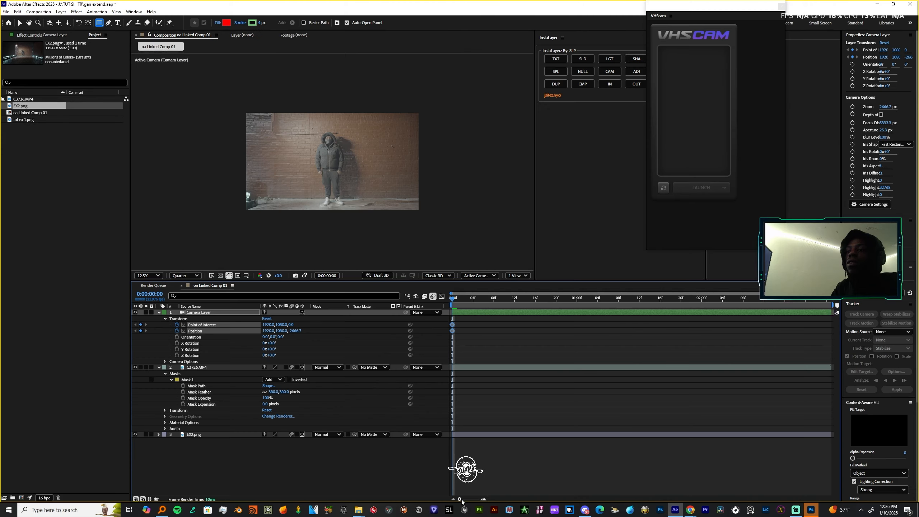
Move the camera's keyframes to the end of the composition and dolly the camera back at 0:00:00:00 to a Z position of about -7882.
{"action": "left_click_drag", "start_coordinate": [458, 333], "coordinate": [850, 339]}
{"action": "left_click_drag", "start_coordinate": [761, 298], "coordinate": [429, 330]}
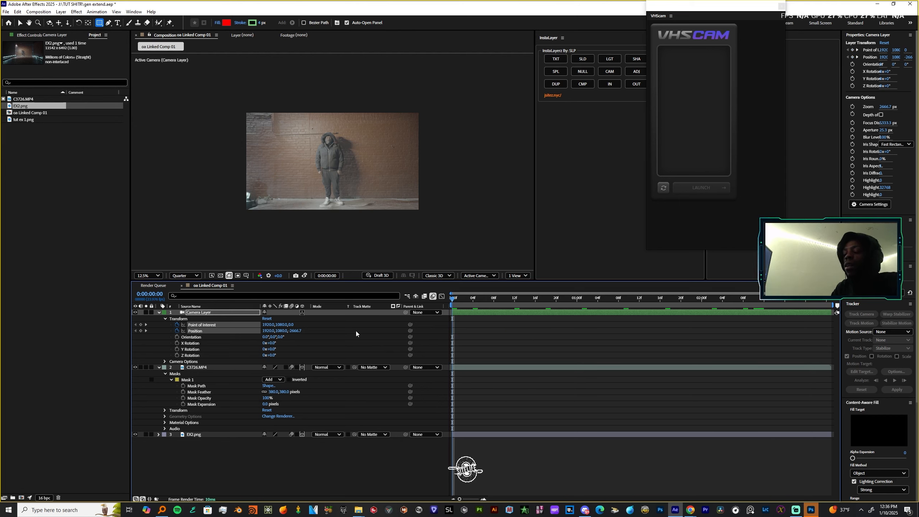
{"action": "key", "text": "c"}
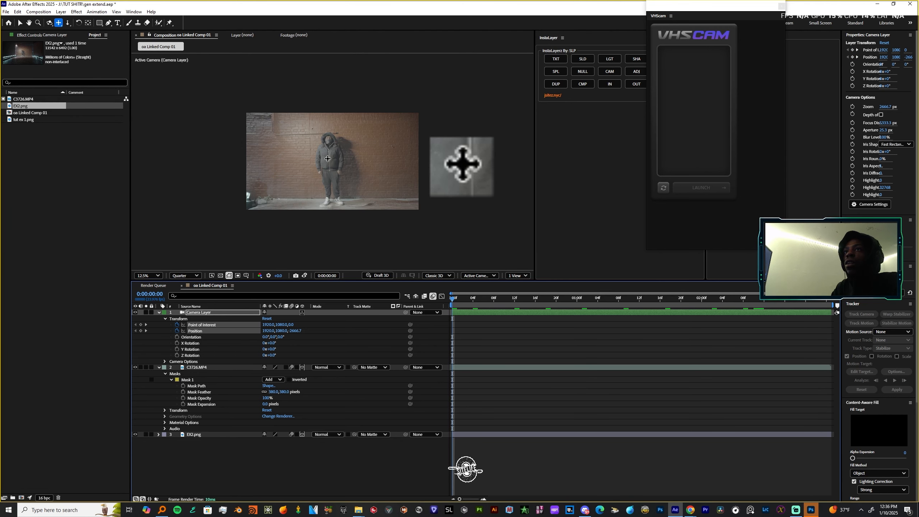
{"action": "left_click", "coordinate": [333, 162]}
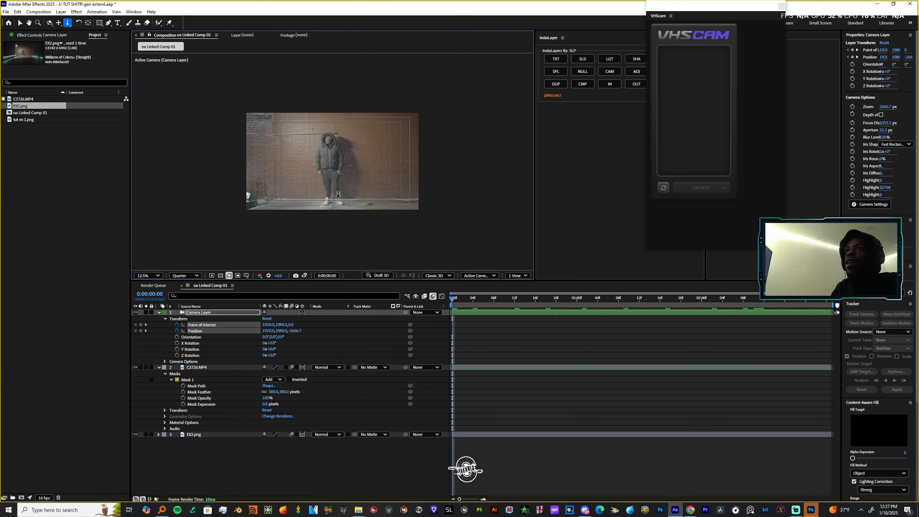
{"action": "left_click_drag", "start_coordinate": [333, 162], "coordinate": [317, 264]}
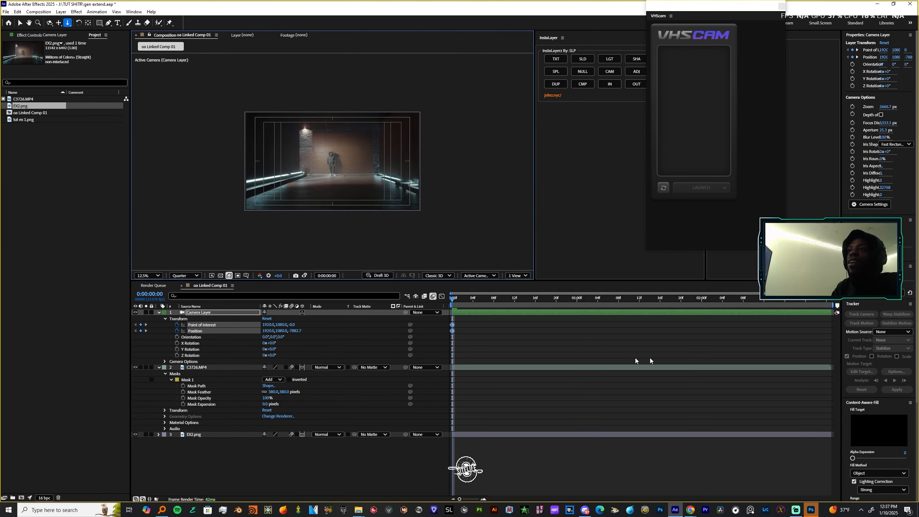
Ease the camera's Point of Interest and Position keyframes and check their speed curve in the graph editor.
{"action": "left_click_drag", "start_coordinate": [467, 320], "coordinate": [421, 358]}
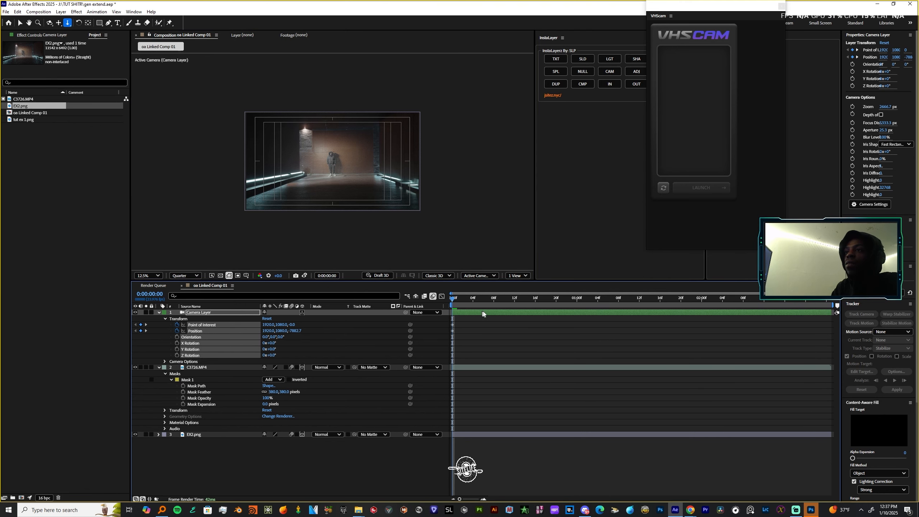
{"action": "left_click_drag", "start_coordinate": [466, 324], "coordinate": [443, 344]}
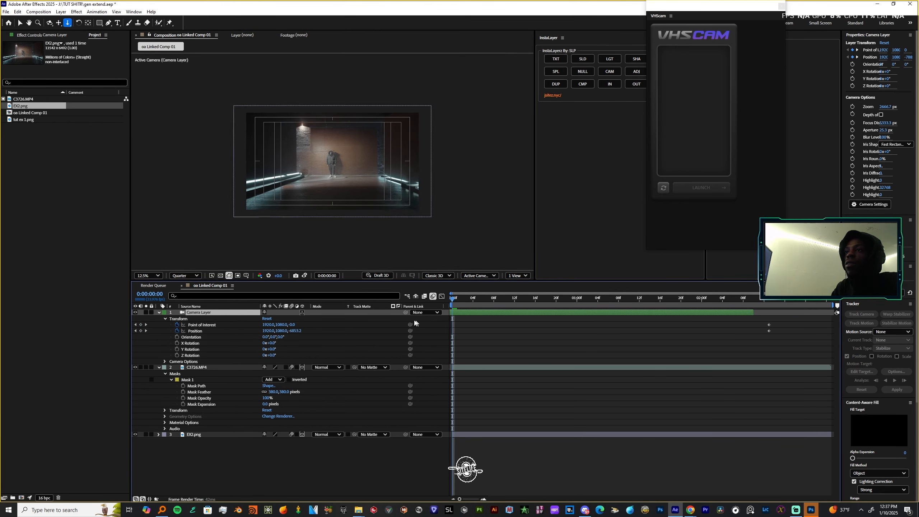
{"action": "key", "text": "shift+F3"}
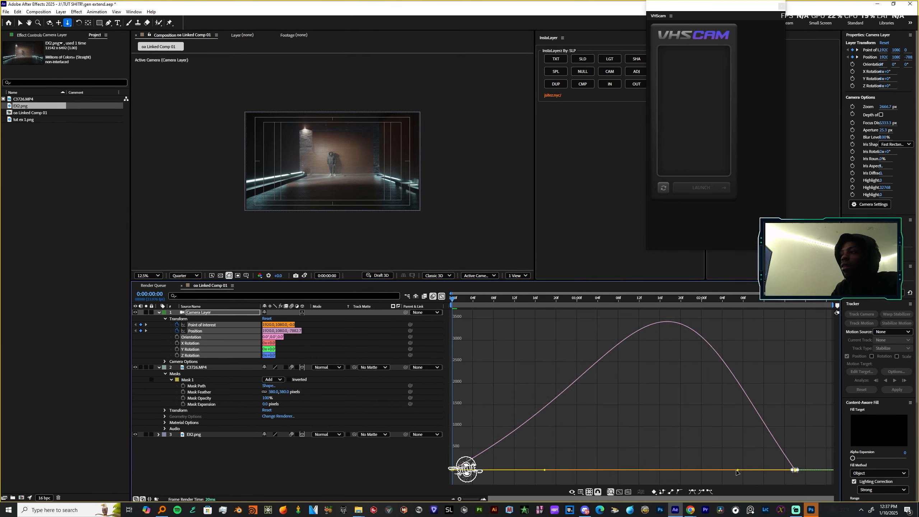
{"action": "left_click", "coordinate": [442, 296]}
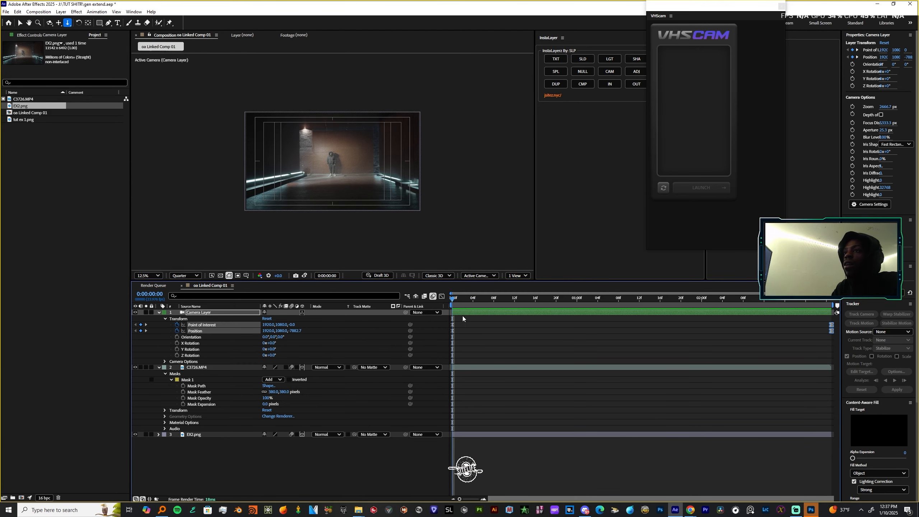
Add an adjustment layer above the camera layer and apply the BCC+Radial Blur effect to it.
{"action": "left_click", "coordinate": [636, 74]}
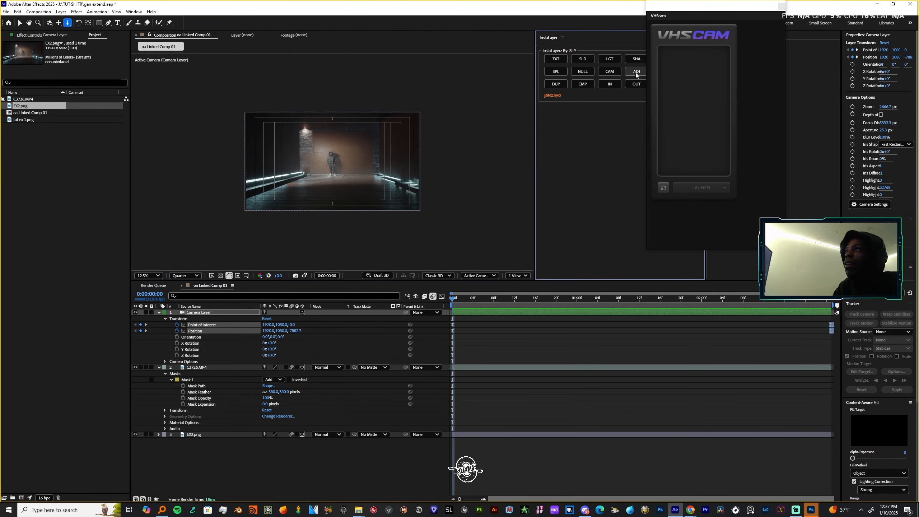
{"action": "key", "text": "ctrl+space"}
{"action": "type", "text": "radi"}
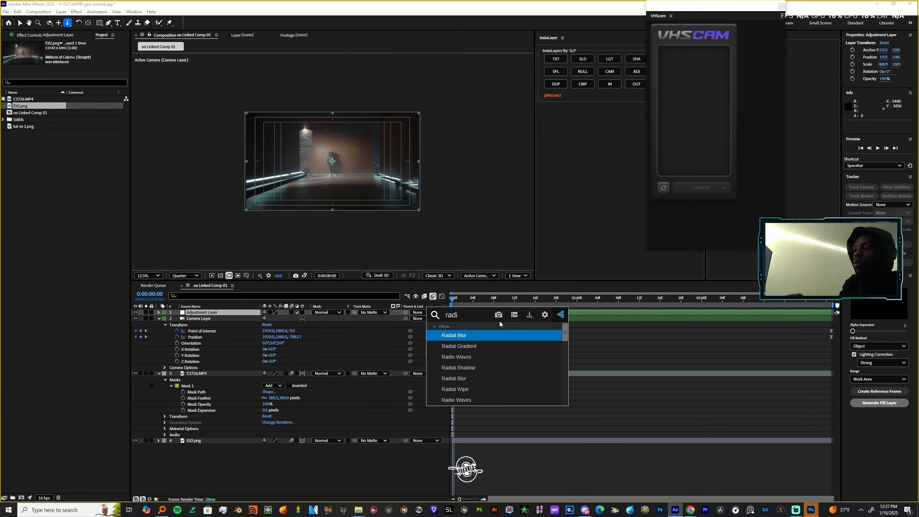
{"action": "type", "text": "al"}
{"action": "key", "text": "Down"}
{"action": "key", "text": "Down"}
{"action": "key", "text": "Down"}
{"action": "key", "text": "Down"}
{"action": "key", "text": "Down"}
{"action": "key", "text": "Down"}
{"action": "key", "text": "Down"}
{"action": "key", "text": "Down"}
{"action": "key", "text": "Down"}
{"action": "key", "text": "Down"}
{"action": "key", "text": "Down"}
{"action": "key", "text": "Down"}
{"action": "key", "text": "Down"}
{"action": "key", "text": "Down"}
{"action": "key", "text": "Up"}
{"action": "key", "text": "Up"}
{"action": "key", "text": "Up"}
{"action": "key", "text": "Up"}
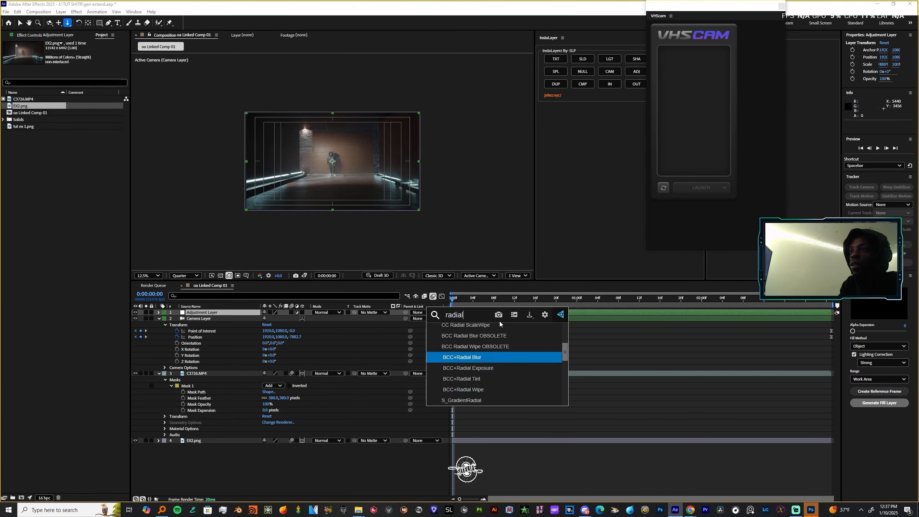
{"action": "key", "text": "Return"}
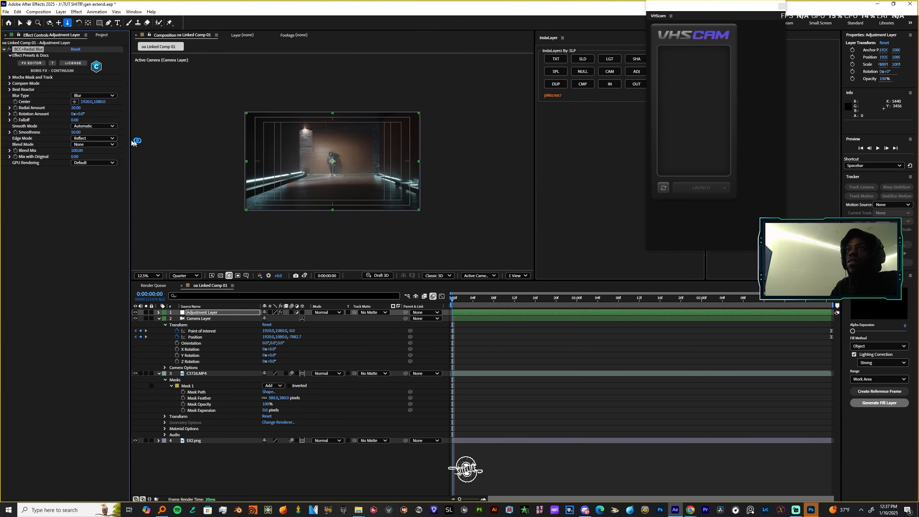
Pre-compose the Camera Layer, C3726.MP4 and EX2.png layers into Pre-comp 1.
{"action": "key", "text": "v"}
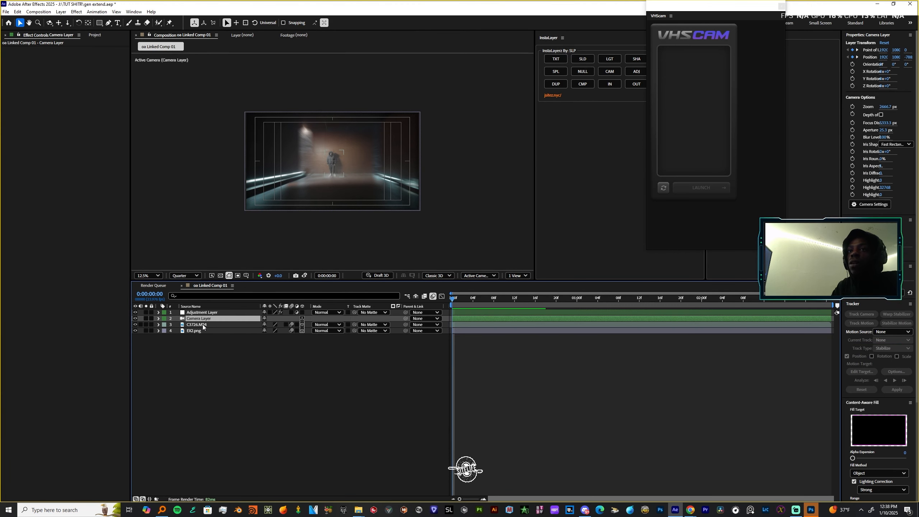
{"action": "left_click", "coordinate": [202, 324], "text": "ctrl"}
{"action": "left_click", "coordinate": [199, 330], "text": "ctrl"}
{"action": "right_click", "coordinate": [199, 330]}
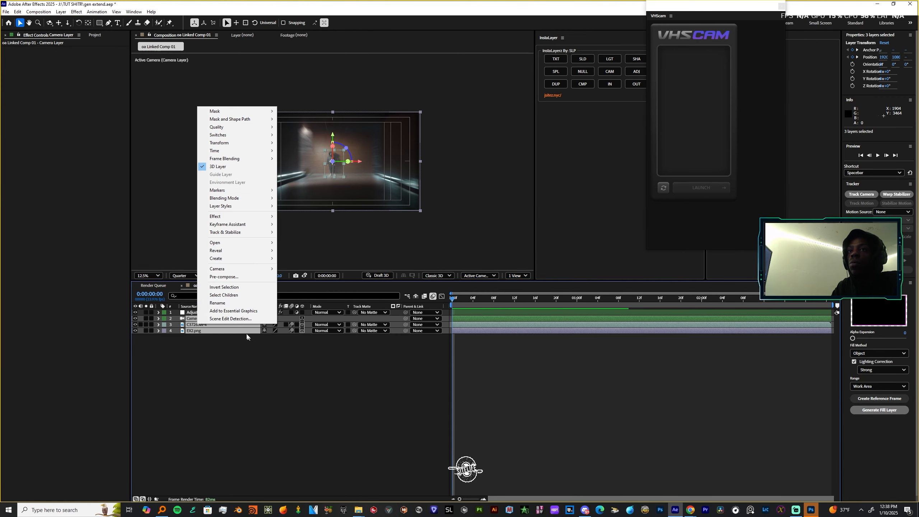
{"action": "left_click", "coordinate": [224, 276]}
{"action": "left_click", "coordinate": [493, 311]}
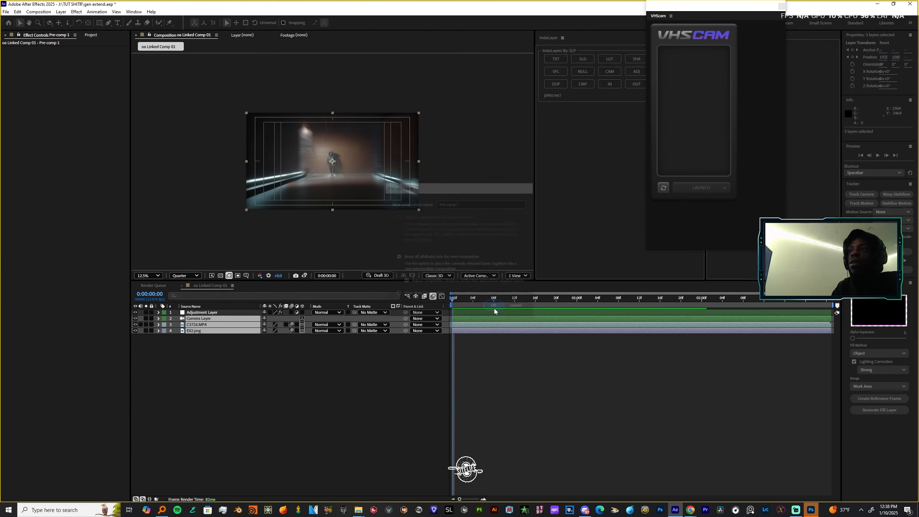
Apply the CC Force Motion Blur effect to Pre-comp 1.
{"action": "key", "text": "ctrl+space"}
{"action": "type", "text": "for"}
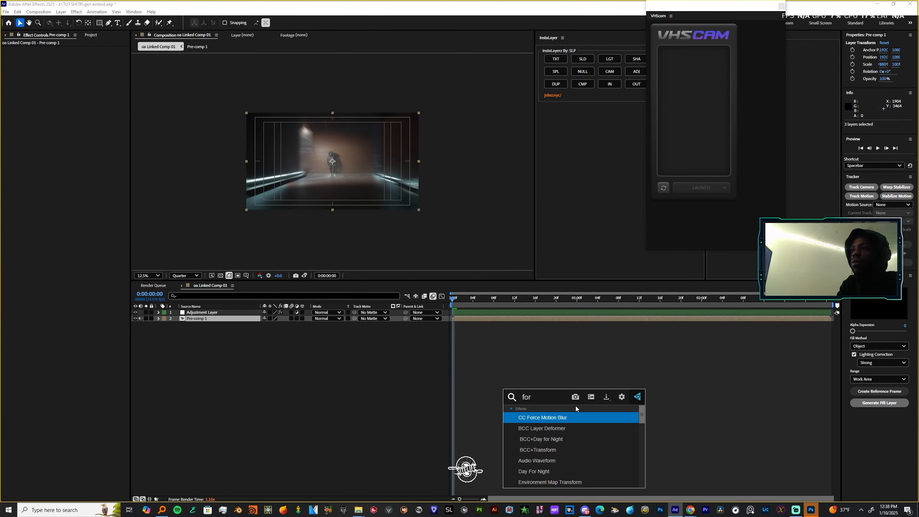
{"action": "key", "text": "Up"}
{"action": "key", "text": "Return"}
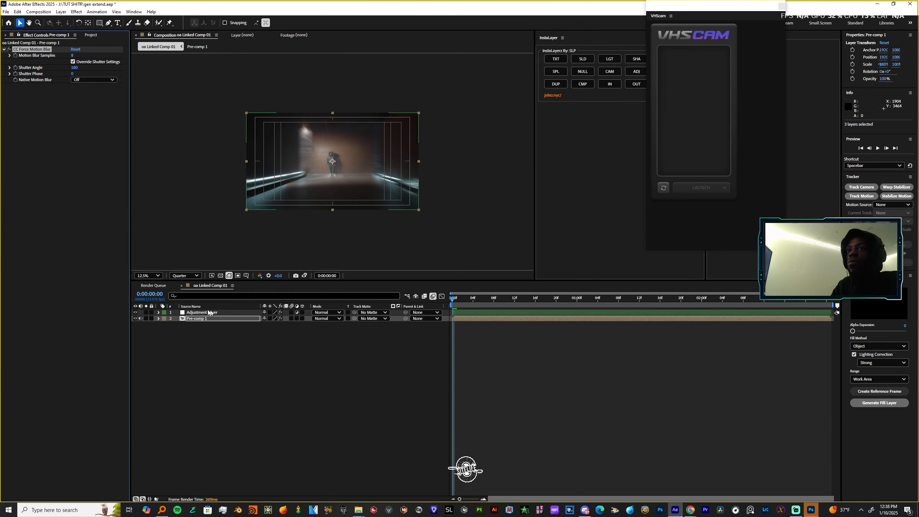
Reveal the adjustment layer's keyframed properties and set the Radial Amount to 11 at 0:00:00:00.
{"action": "left_click", "coordinate": [210, 312]}
{"action": "key", "text": "u"}
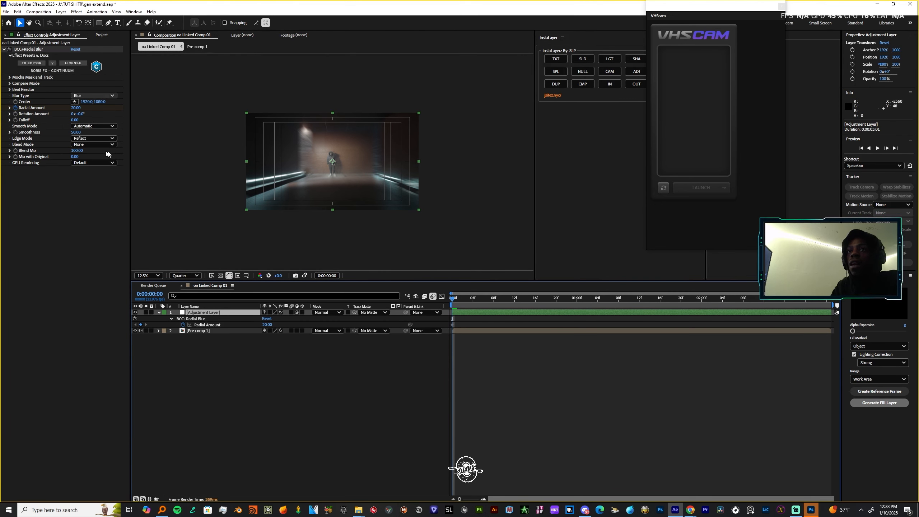
{"action": "left_click", "coordinate": [266, 327]}
{"action": "type", "text": "11"}
{"action": "left_click", "coordinate": [379, 351]}
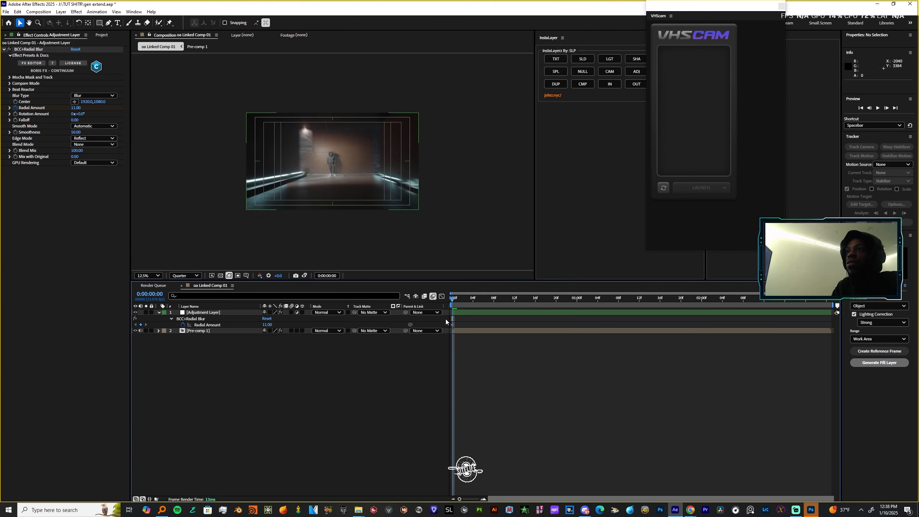
Set the adjustment layer's Radial Amount to 0 at 0:00:01:16.
{"action": "left_click_drag", "start_coordinate": [464, 300], "coordinate": [662, 312]}
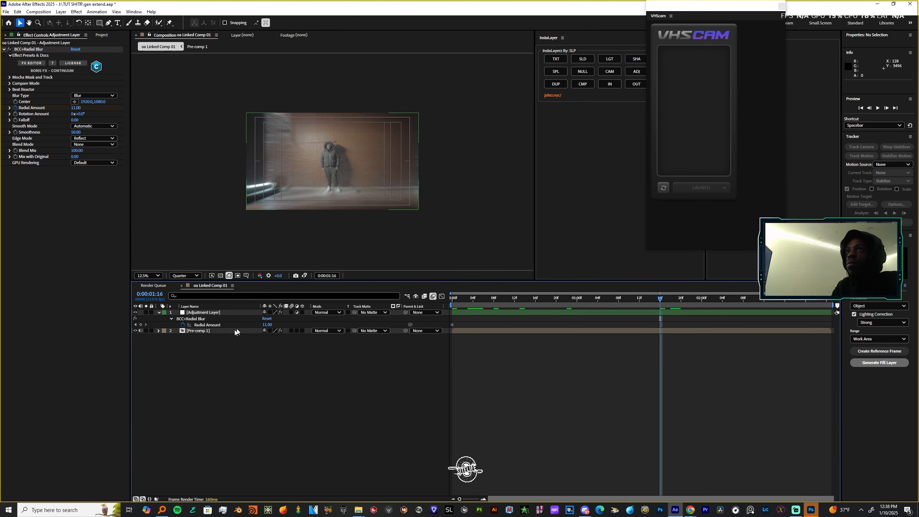
{"action": "left_click_drag", "start_coordinate": [268, 326], "coordinate": [266, 328]}
{"action": "left_click", "coordinate": [266, 327]}
{"action": "type", "text": "0"}
{"action": "left_click", "coordinate": [682, 314]}
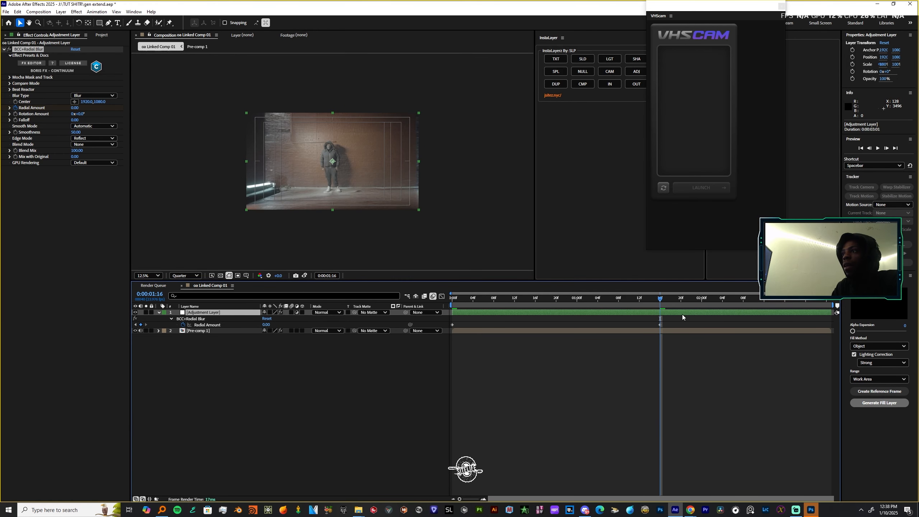
Easy-ease both Radial Amount keyframes and reshape their speed curve in the graph editor for a sharp early change.
{"action": "left_click_drag", "start_coordinate": [683, 319], "coordinate": [432, 368]}
{"action": "key", "text": "F9"}
{"action": "left_click", "coordinate": [441, 296]}
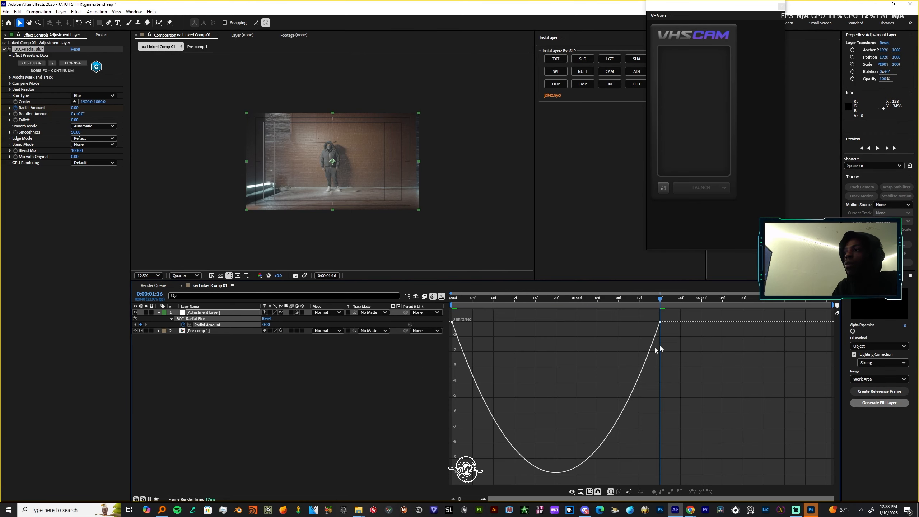
{"action": "left_click_drag", "start_coordinate": [486, 324], "coordinate": [453, 324]}
{"action": "left_click_drag", "start_coordinate": [626, 324], "coordinate": [556, 325]}
Shift the Radial Amount keyframes so the first falls at 0:00:01:01, and preview the blur animation.
{"action": "left_click_drag", "start_coordinate": [507, 300], "coordinate": [626, 325]}
{"action": "key", "text": "space"}
{"action": "key", "text": "space"}
{"action": "left_click", "coordinate": [441, 296]}
{"action": "left_click", "coordinate": [441, 296]}
{"action": "left_click", "coordinate": [584, 300]}
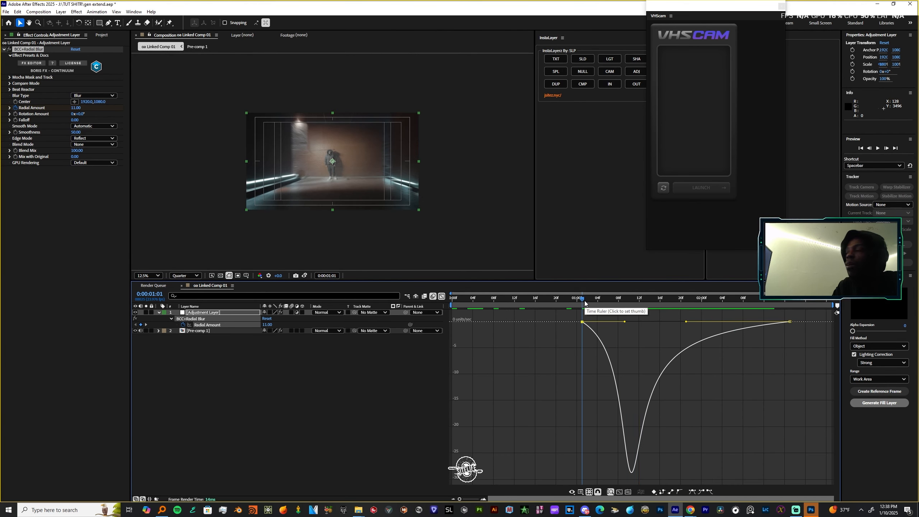
{"action": "key", "text": "space"}
{"action": "key", "text": "space"}
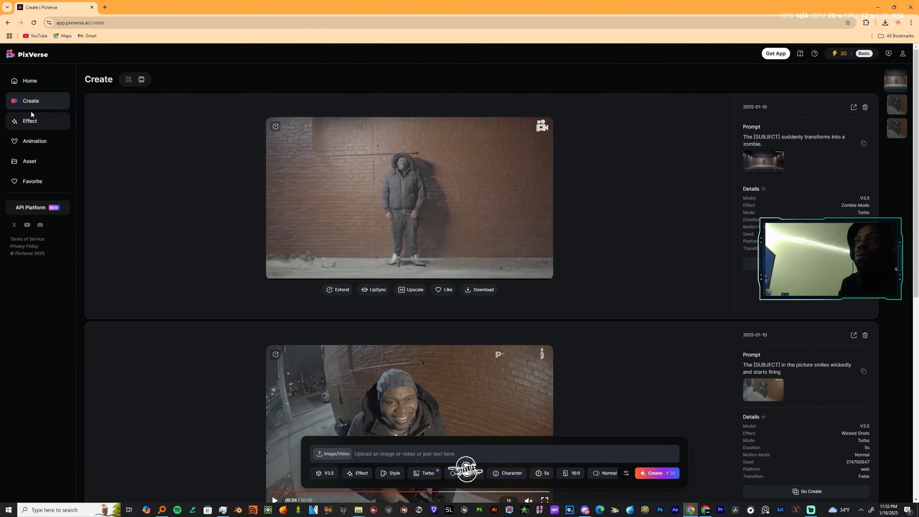
Switch to PixVerse in the browser and look through the previously generated videos and their options.
{"action": "scroll", "coordinate": [485, 183], "scroll_direction": "down", "scroll_amount": 10}
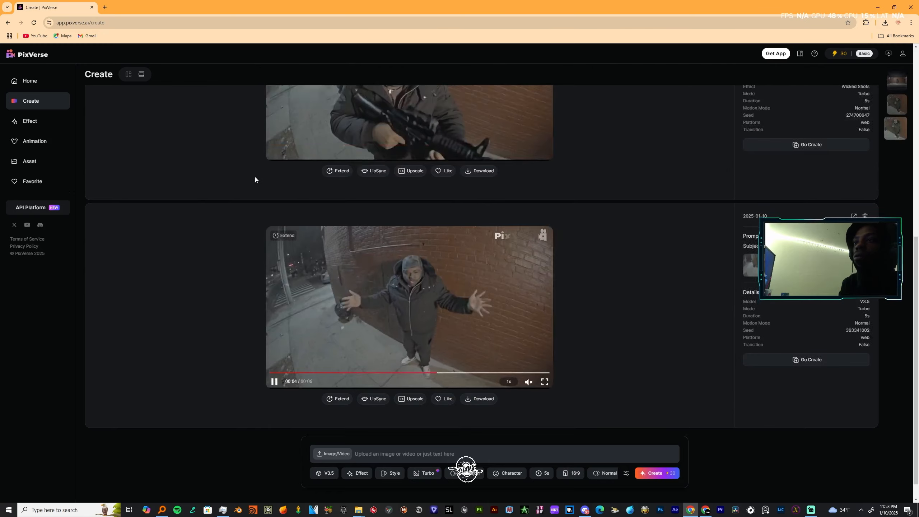
{"action": "scroll", "coordinate": [275, 177], "scroll_direction": "up", "scroll_amount": 7}
{"action": "scroll", "coordinate": [304, 181], "scroll_direction": "up", "scroll_amount": 3}
{"action": "mouse_move", "coordinate": [411, 287]}
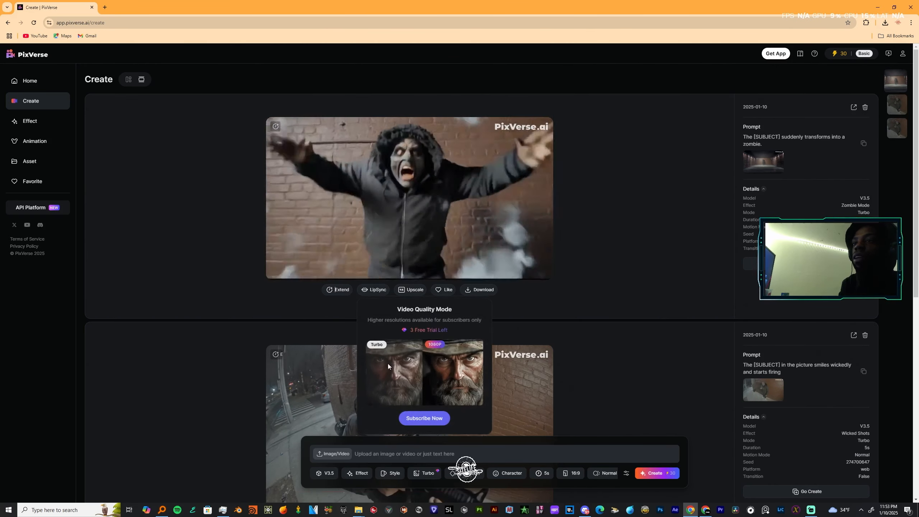
{"action": "scroll", "coordinate": [318, 354], "scroll_direction": "down", "scroll_amount": 5}
{"action": "scroll", "coordinate": [318, 354], "scroll_direction": "up", "scroll_amount": 5}
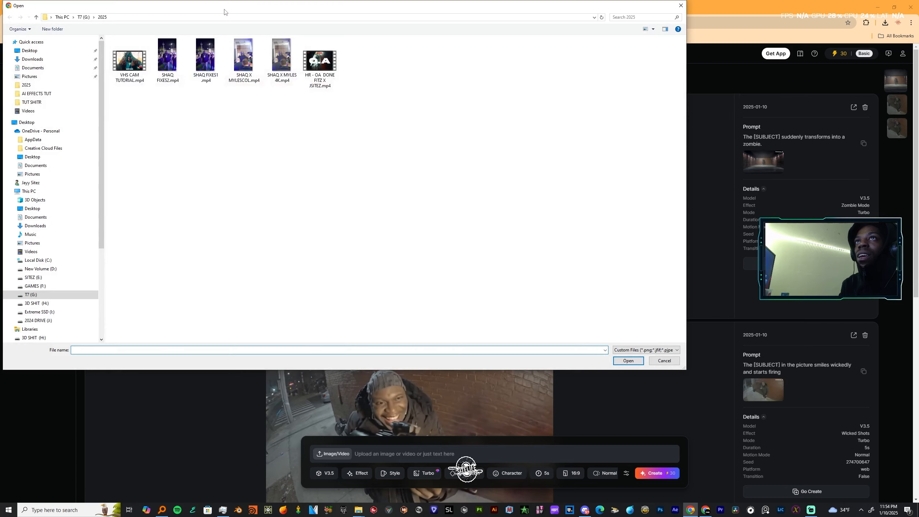
Upload PIXART EX.mp4 from the TUT SHITR folder and confirm the frame to extend the video from.
{"action": "left_click_drag", "start_coordinate": [224, 12], "coordinate": [454, 141]}
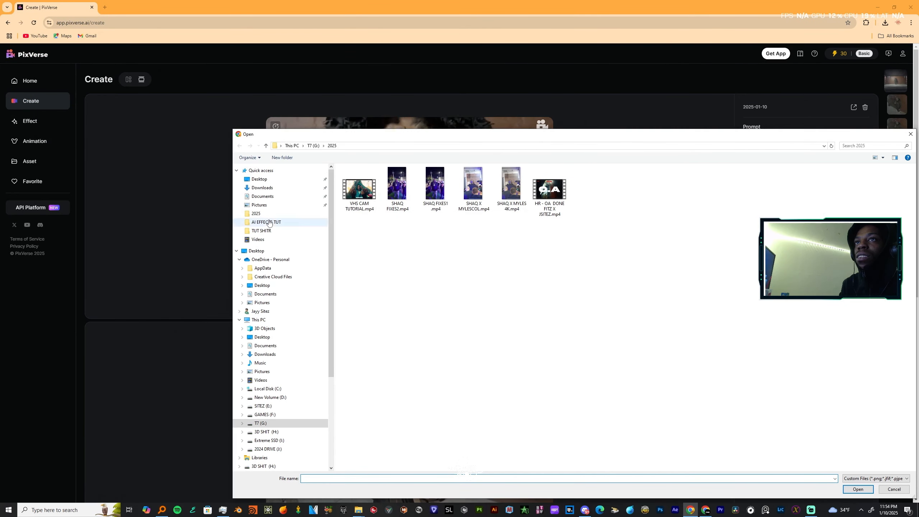
{"action": "left_click", "coordinate": [261, 231]}
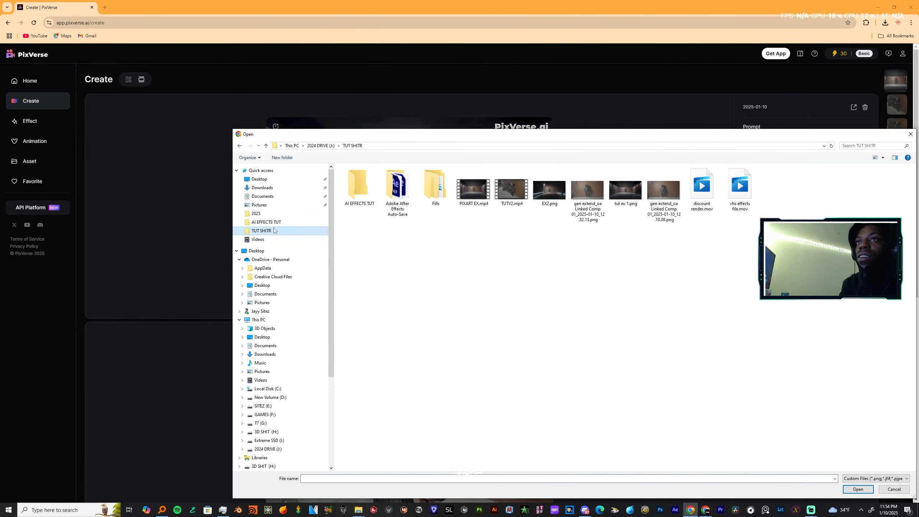
{"action": "left_click", "coordinate": [480, 189]}
{"action": "left_click", "coordinate": [508, 188]}
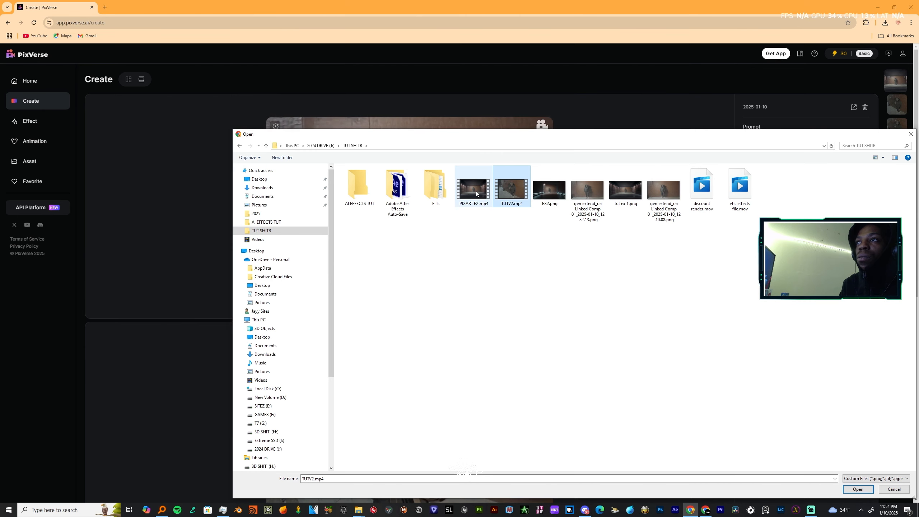
{"action": "double_click", "coordinate": [476, 191]}
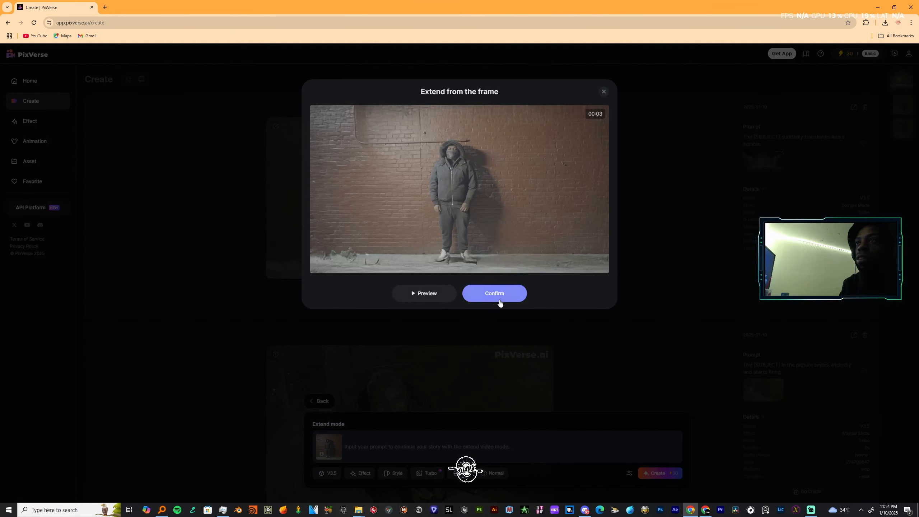
{"action": "left_click", "coordinate": [499, 302]}
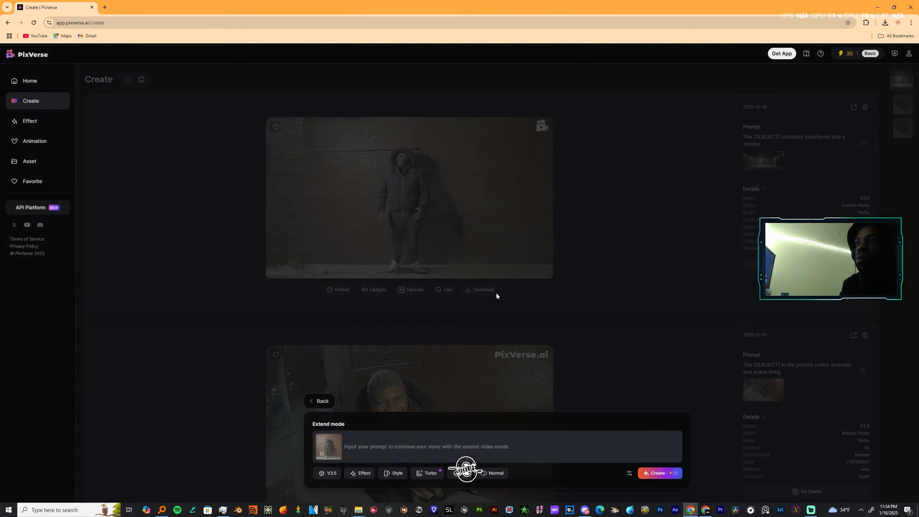
Generate the video extension with the prompt "subject turns to dust and disappears, particles, photorealistic, HD" and review the generated clips.
{"action": "left_click", "coordinate": [401, 448]}
{"action": "type", "text": "subject turns to dust and disappears, particles, photorealistic, HD"}
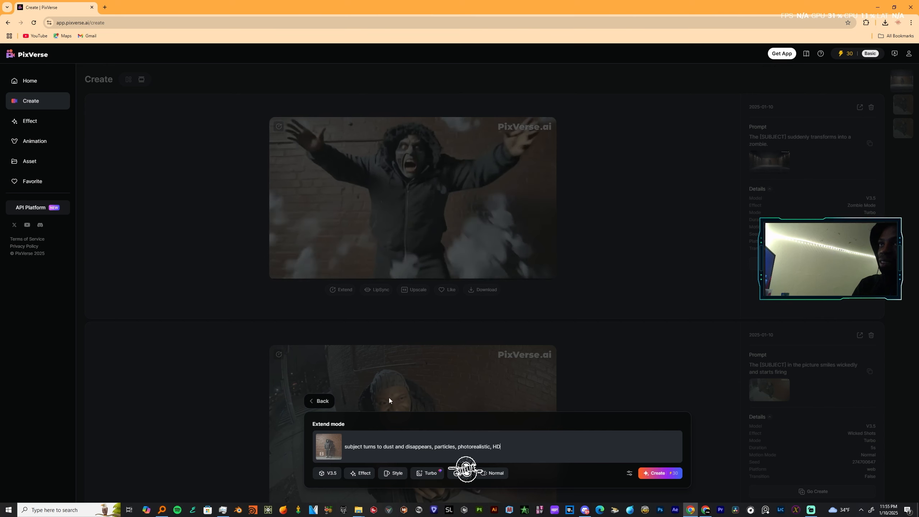
{"action": "left_click", "coordinate": [651, 473]}
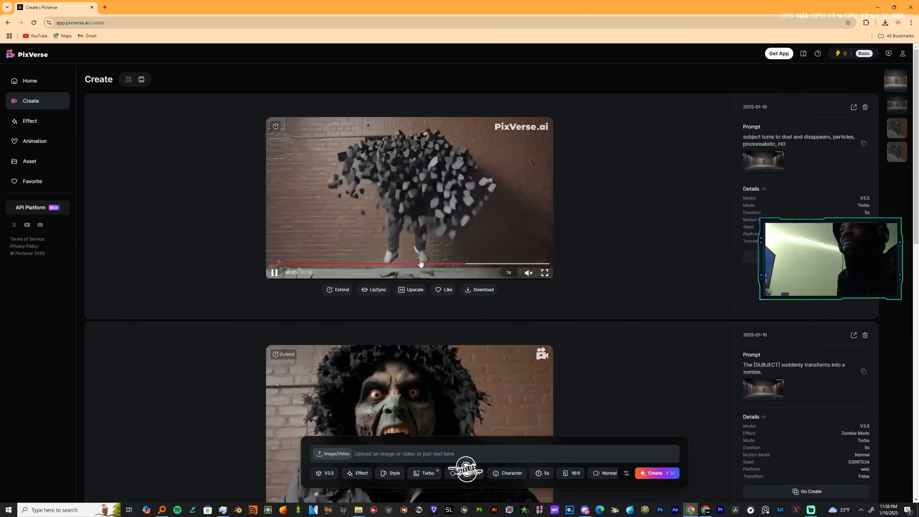
{"action": "scroll", "coordinate": [295, 247], "scroll_direction": "down", "scroll_amount": 5}
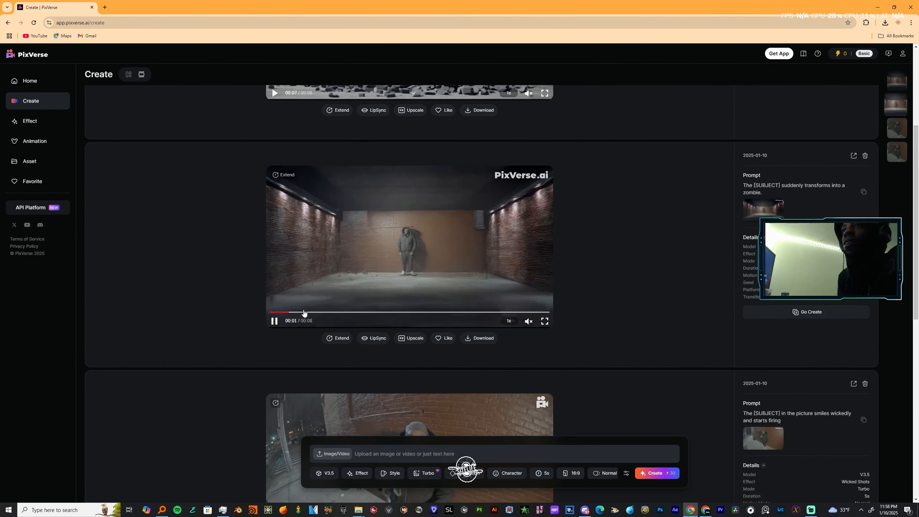
Look through the available PixVerse effects down to Zombie Mode and review the previously generated clips.
{"action": "left_click", "coordinate": [362, 473]}
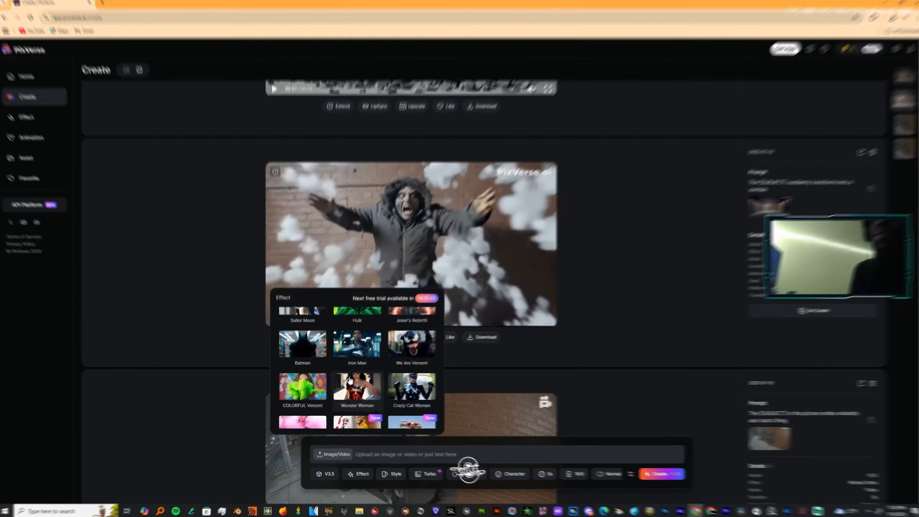
{"action": "scroll", "coordinate": [353, 377], "scroll_direction": "down", "scroll_amount": 5}
{"action": "scroll", "coordinate": [354, 377], "scroll_direction": "up", "scroll_amount": 5}
{"action": "scroll", "coordinate": [354, 377], "scroll_direction": "down", "scroll_amount": 5}
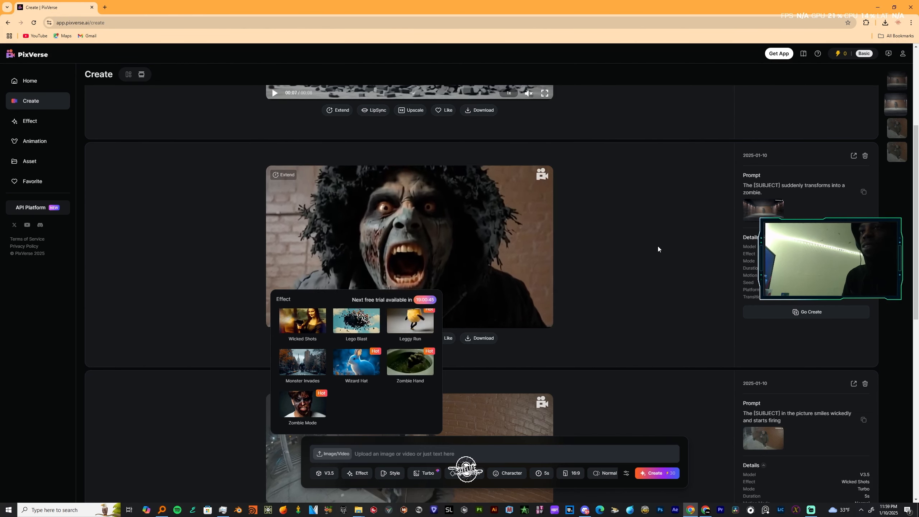
{"action": "scroll", "coordinate": [616, 308], "scroll_direction": "down", "scroll_amount": 4}
{"action": "scroll", "coordinate": [587, 328], "scroll_direction": "down", "scroll_amount": 5}
{"action": "scroll", "coordinate": [471, 300], "scroll_direction": "up", "scroll_amount": 4}
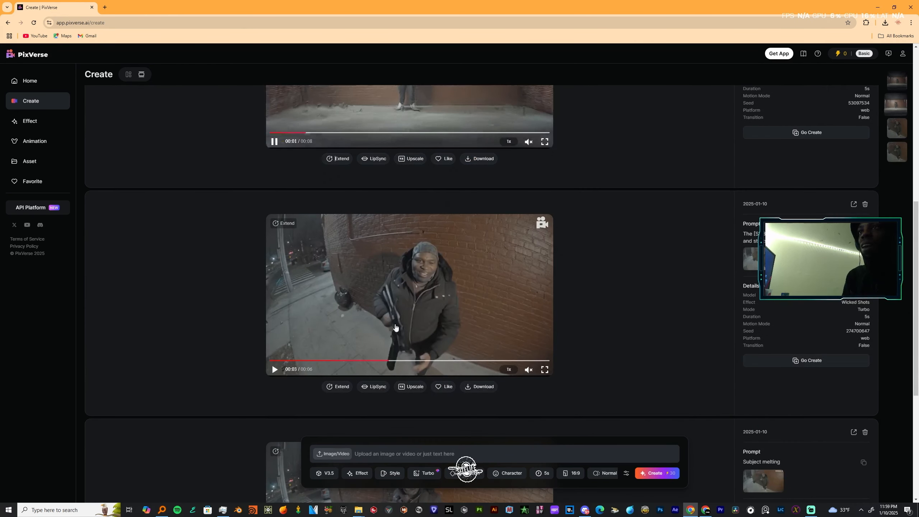
Examine the Wicked Shots effect in the effect list and open the full Effect gallery.
{"action": "left_click", "coordinate": [356, 472]}
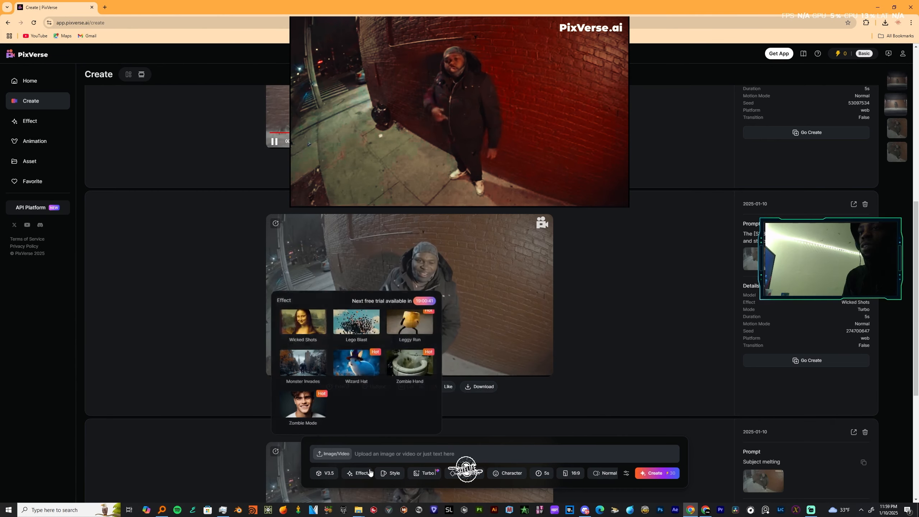
{"action": "scroll", "coordinate": [372, 374], "scroll_direction": "up", "scroll_amount": 6}
{"action": "scroll", "coordinate": [369, 377], "scroll_direction": "down", "scroll_amount": 4}
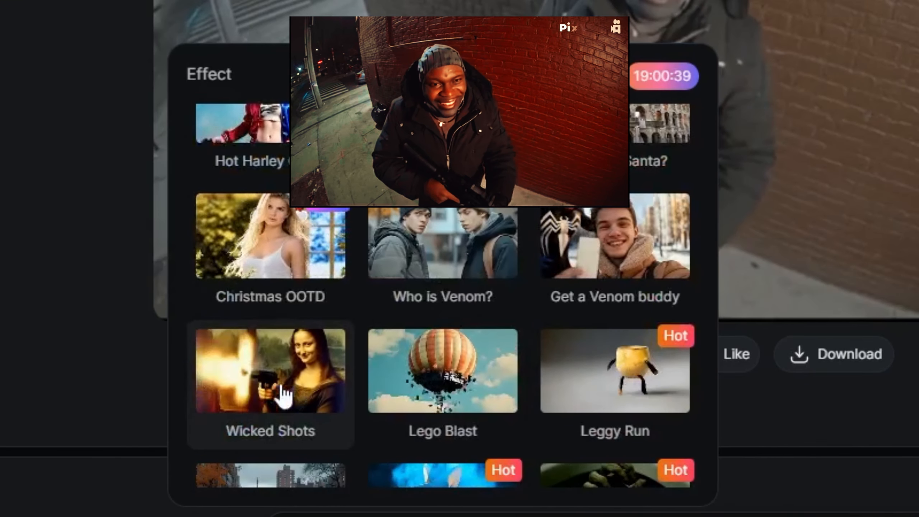
{"action": "left_click", "coordinate": [87, 326]}
{"action": "left_click", "coordinate": [183, 299]}
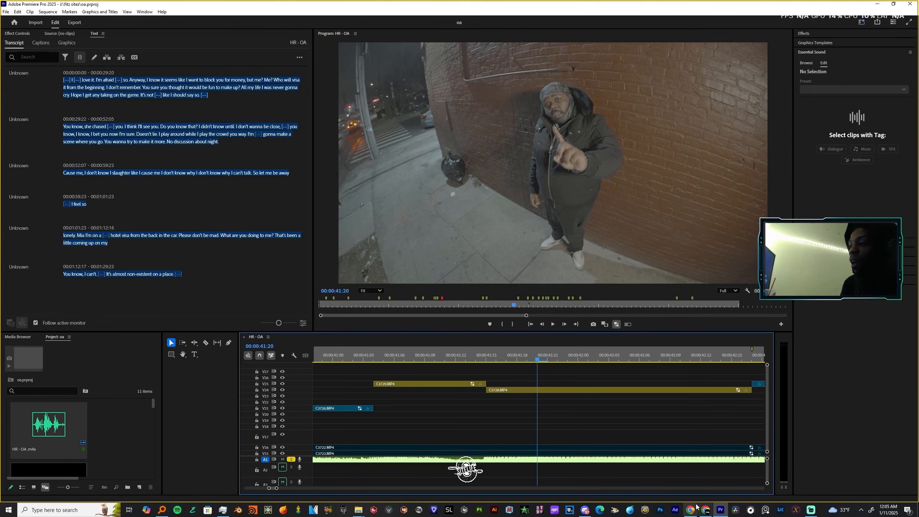
Switch from Premiere Pro to the browser and look over the earlier Seamless Transition videos in Luma Dream Machine.
{"action": "left_click", "coordinate": [690, 510]}
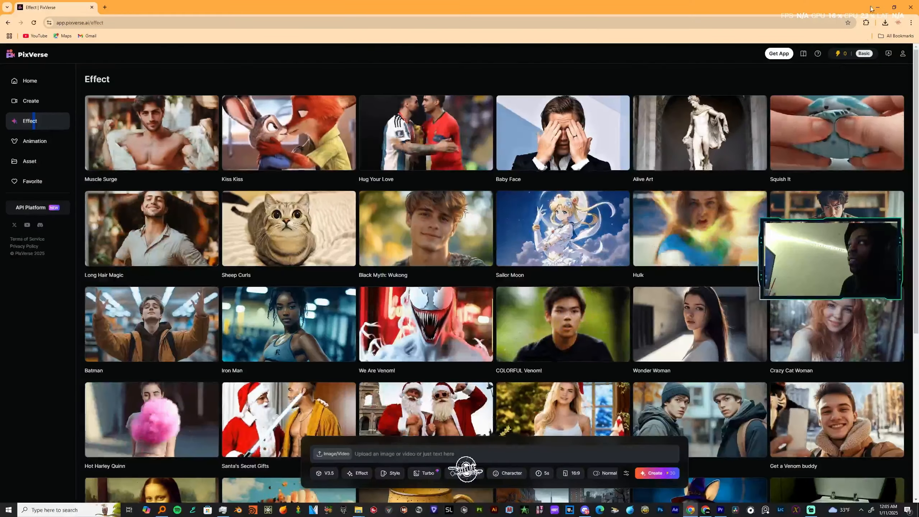
{"action": "left_click", "coordinate": [877, 7]}
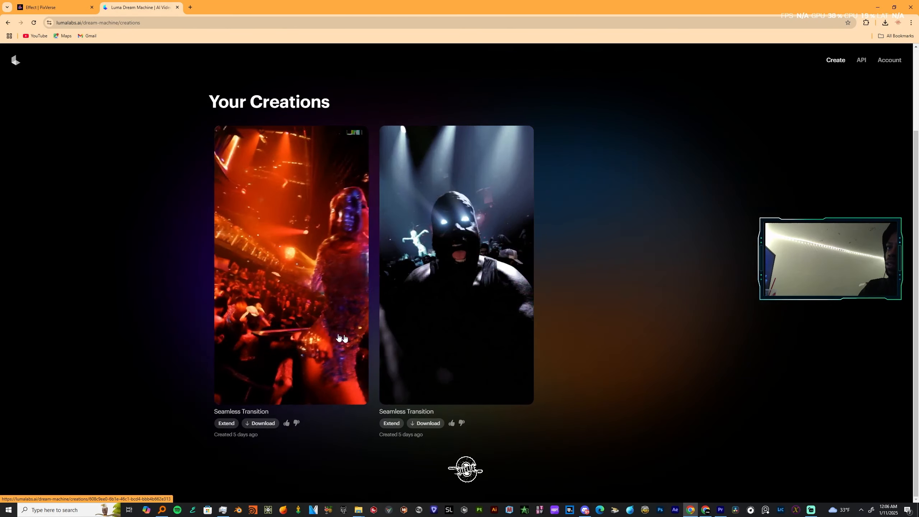
{"action": "left_click_drag", "start_coordinate": [422, 438], "coordinate": [249, 424]}
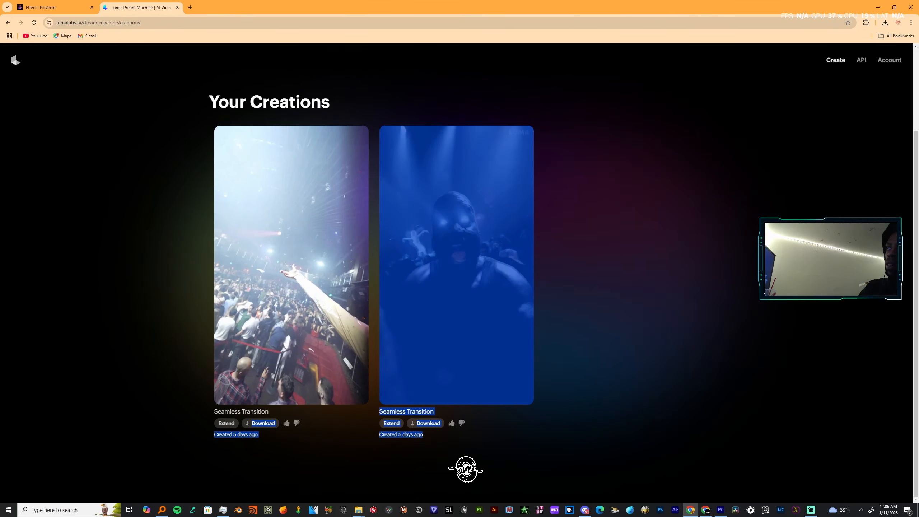
{"action": "scroll", "coordinate": [289, 161], "scroll_direction": "up", "scroll_amount": 3}
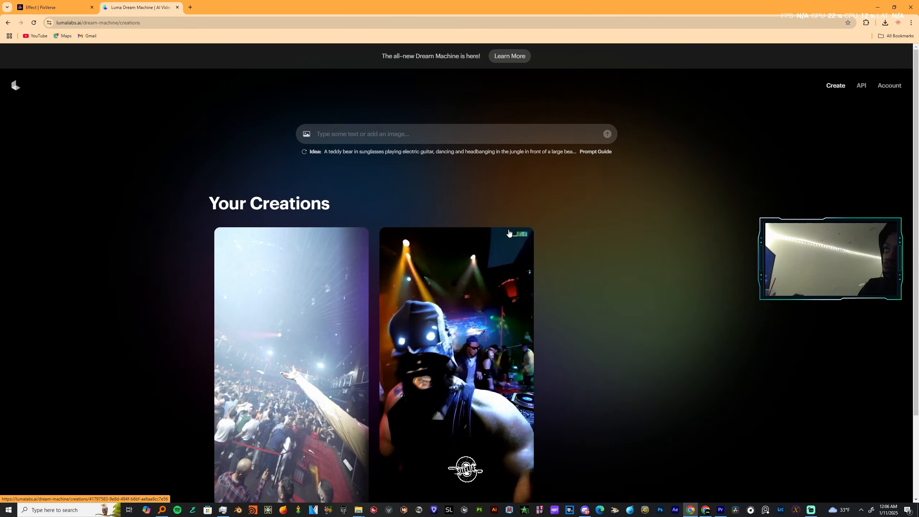
{"action": "mouse_move", "coordinate": [360, 510]}
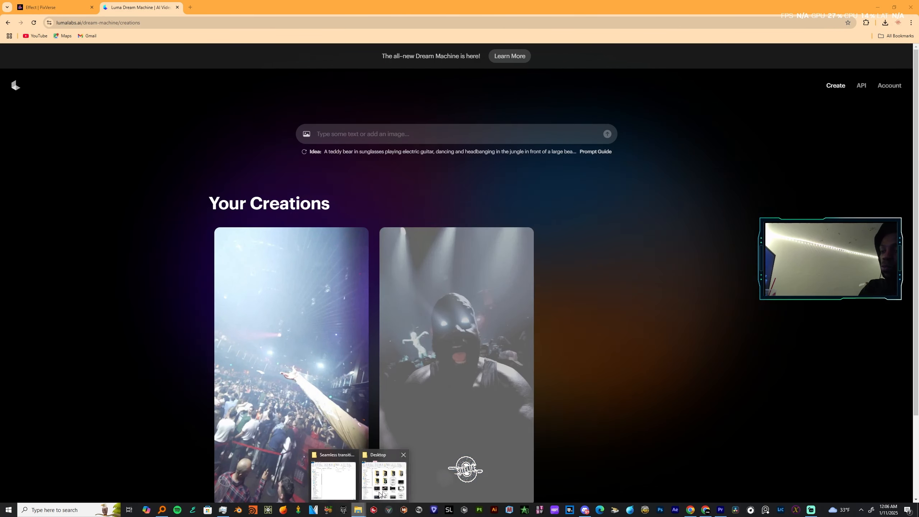
Switch to Premiere Pro and open a gap by ending C3729.MP4 at 00:00:41:10 and starting C3728.MP4 at 00:00:41:22.
{"action": "left_click", "coordinate": [721, 510]}
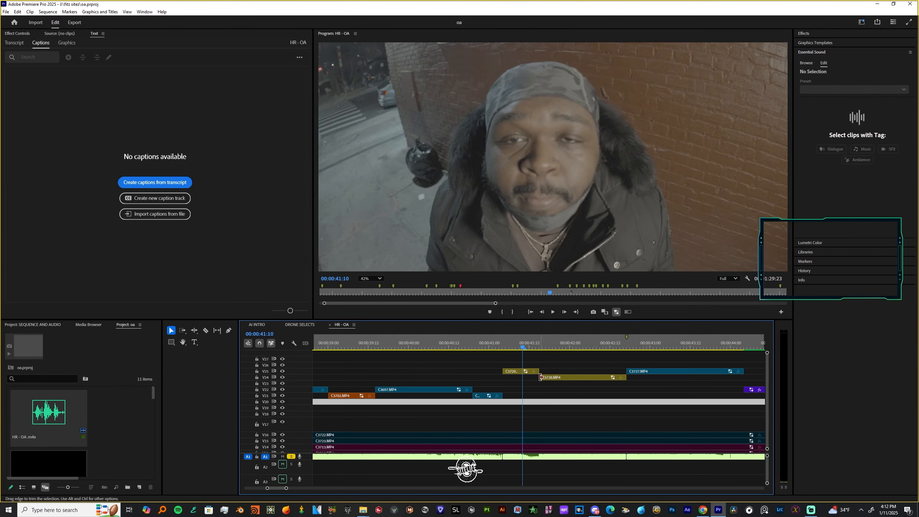
{"action": "left_click_drag", "start_coordinate": [520, 367], "coordinate": [522, 368]}
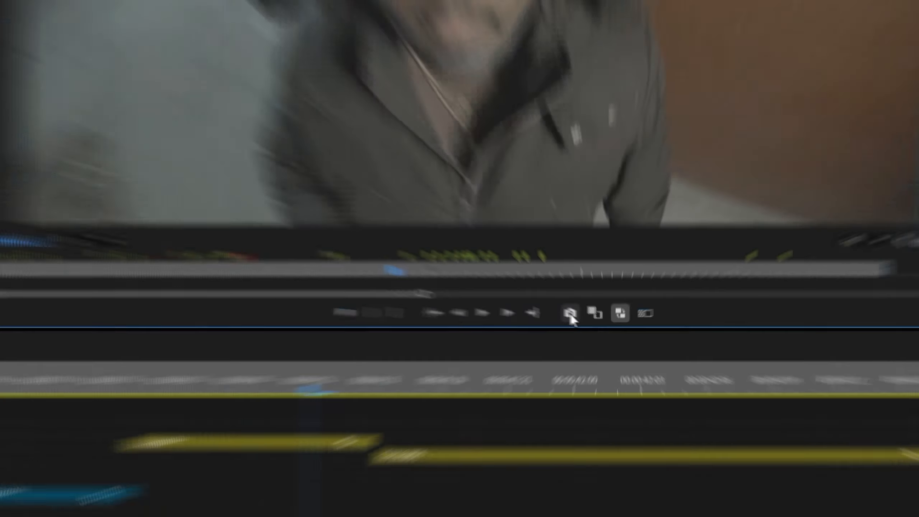
{"action": "key", "text": "Right"}
{"action": "key", "text": "Right"}
{"action": "key", "text": "Right"}
{"action": "key", "text": "Right"}
{"action": "key", "text": "Right"}
{"action": "key", "text": "Right"}
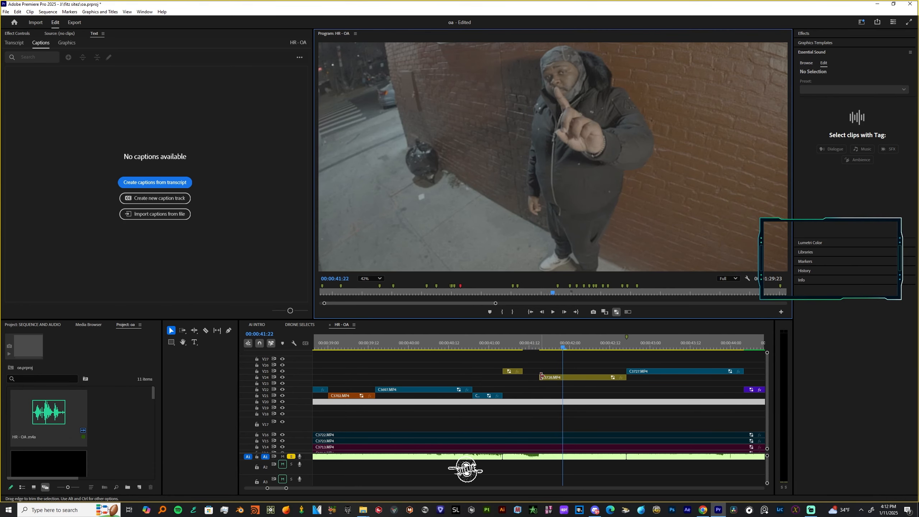
{"action": "left_click_drag", "start_coordinate": [563, 375], "coordinate": [562, 376]}
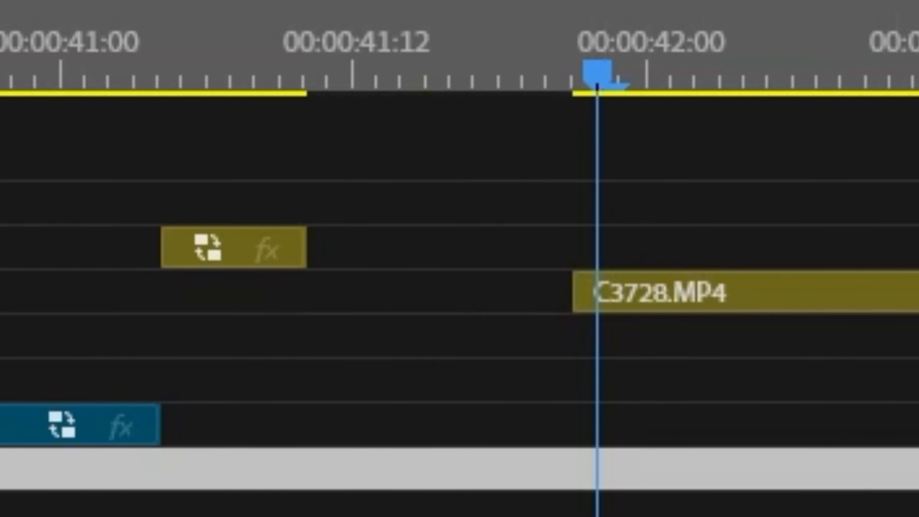
{"action": "left_click_drag", "start_coordinate": [576, 289], "coordinate": [597, 290]}
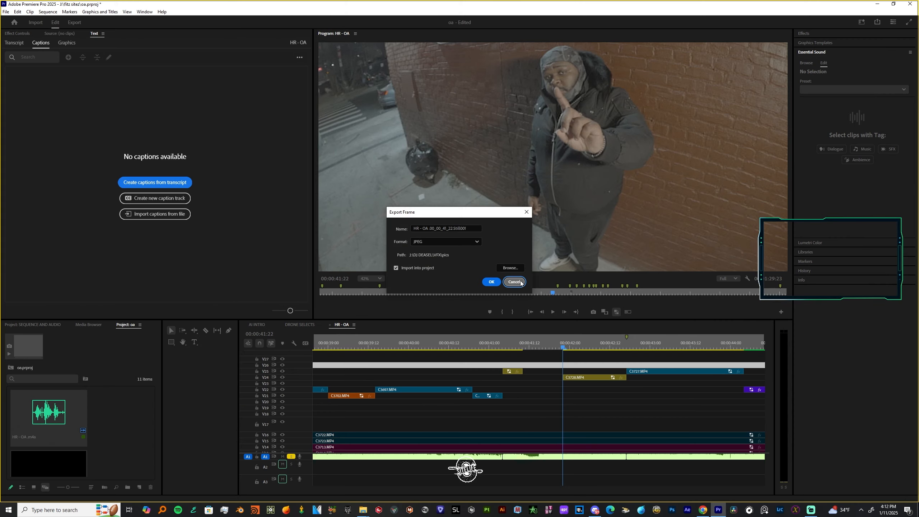
{"action": "left_click", "coordinate": [515, 282]}
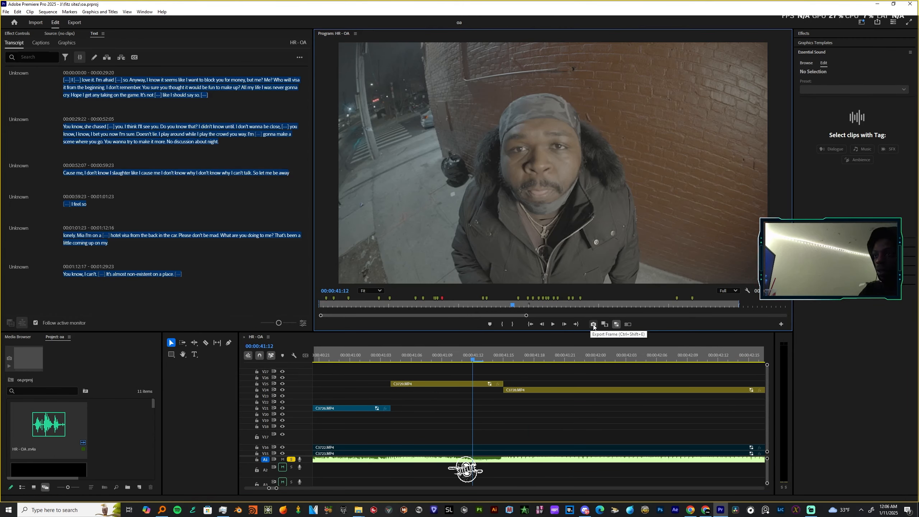
Send the clips around the gap to After Effects, save as Untitled Project.aep, and trim the C3728.MP4 layer's start to 0:00:00:18.
{"action": "left_click", "coordinate": [529, 356]}
{"action": "left_click_drag", "start_coordinate": [486, 353], "coordinate": [459, 361]}
{"action": "left_click", "coordinate": [464, 384]}
{"action": "left_click_drag", "start_coordinate": [527, 399], "coordinate": [527, 398]}
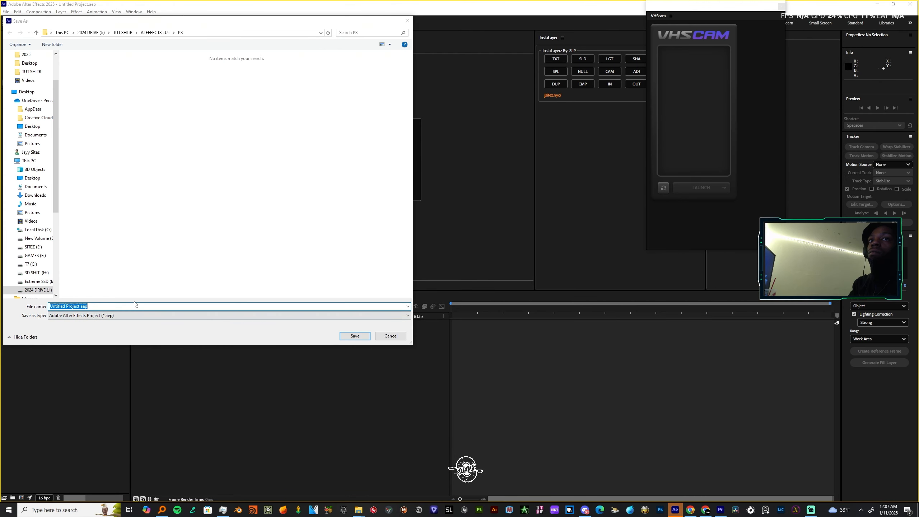
{"action": "left_click", "coordinate": [354, 336]}
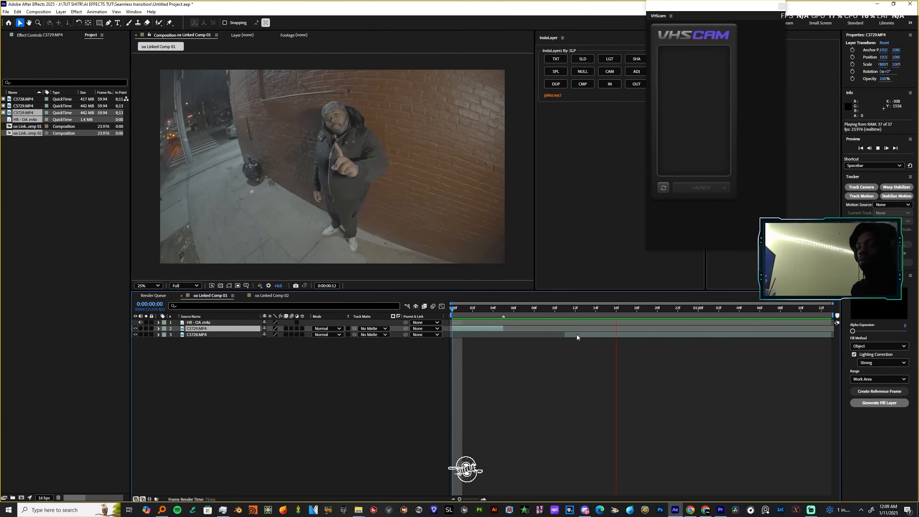
{"action": "left_click_drag", "start_coordinate": [526, 337], "coordinate": [581, 337]}
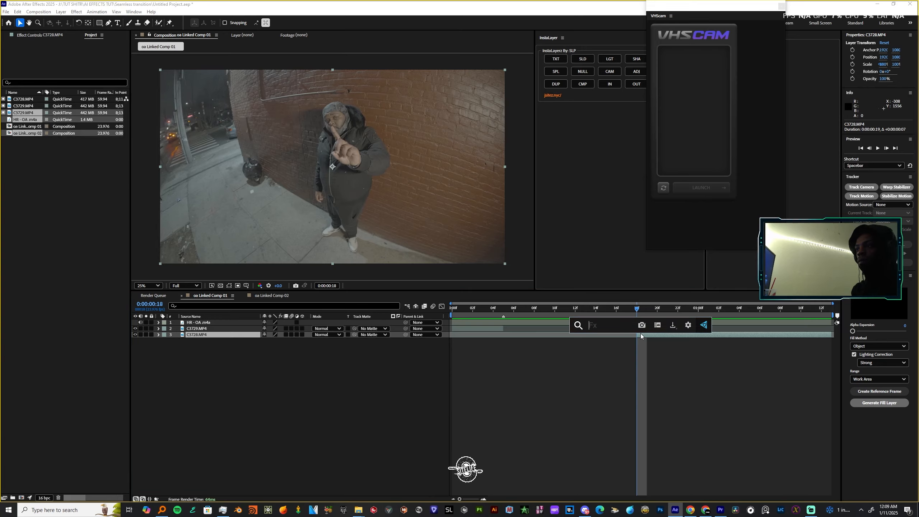
Add the exported close-up frame from the Seamless transition folder to Luma Dream Machine as the start frame with the prompt "Seamless Transition".
{"action": "left_click", "coordinate": [358, 509]}
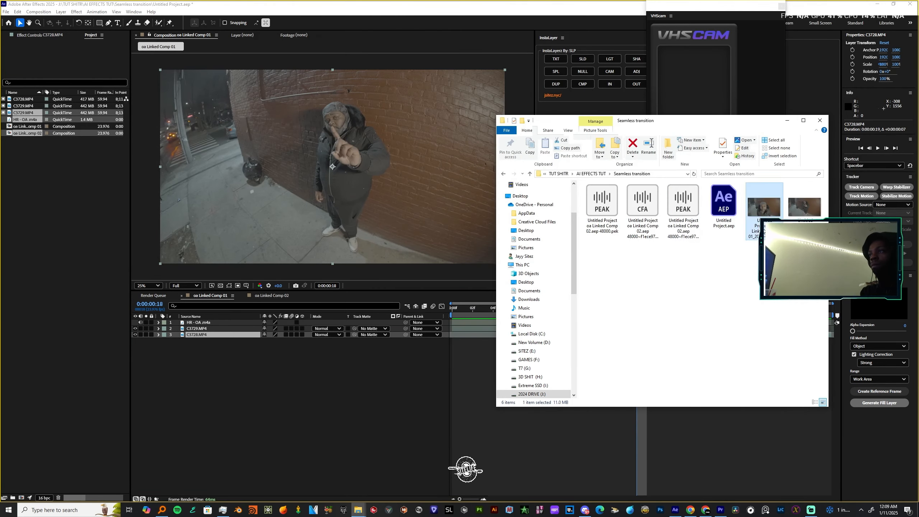
{"action": "left_click", "coordinate": [706, 510]}
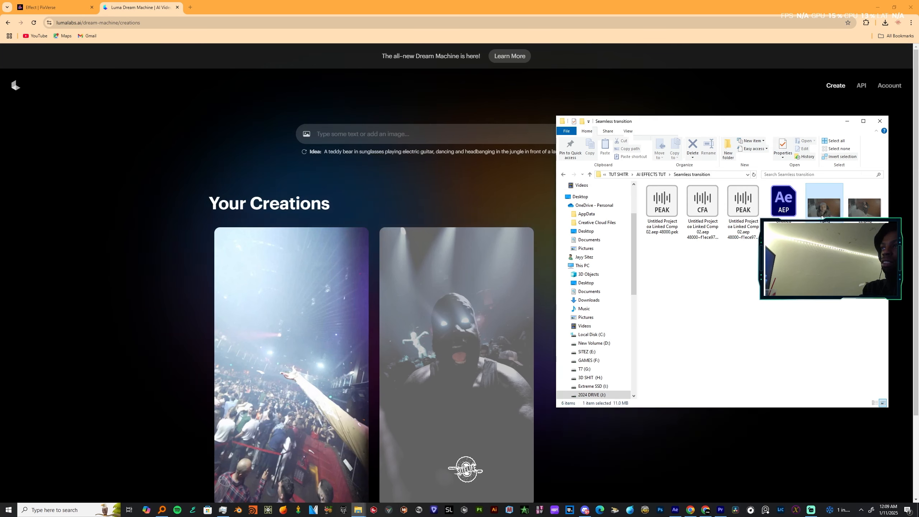
{"action": "left_click_drag", "start_coordinate": [342, 134], "coordinate": [342, 134]}
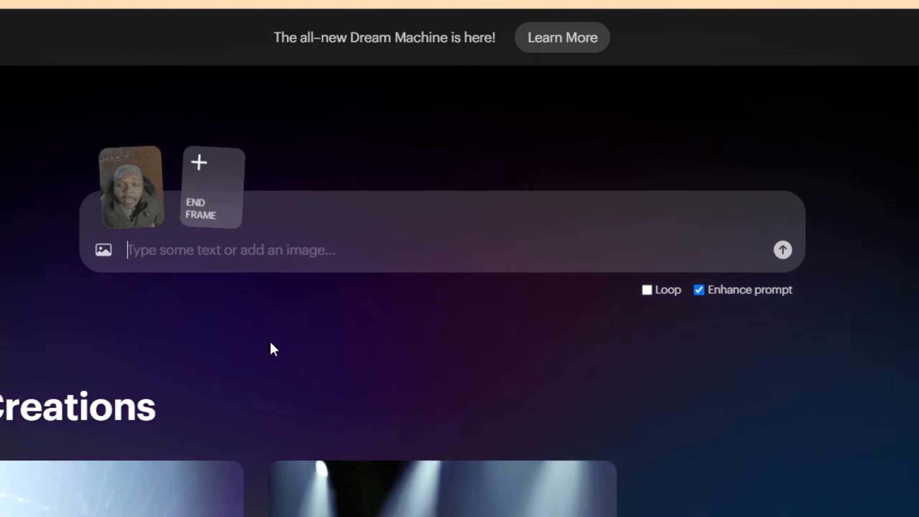
{"action": "type", "text": "Seamless Transition"}
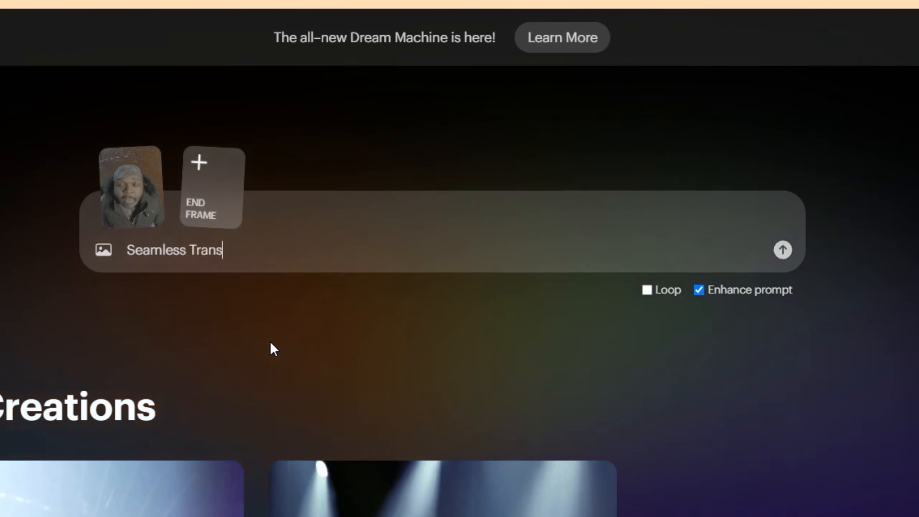
Add the end frame image from within the AI EFFECTS TUT folder.
{"action": "key", "text": "alt+Tab"}
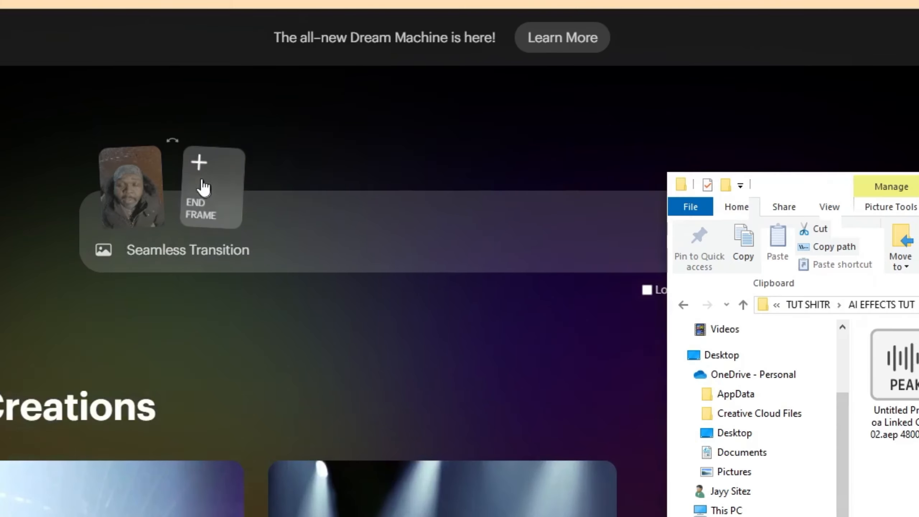
{"action": "left_click", "coordinate": [406, 219]}
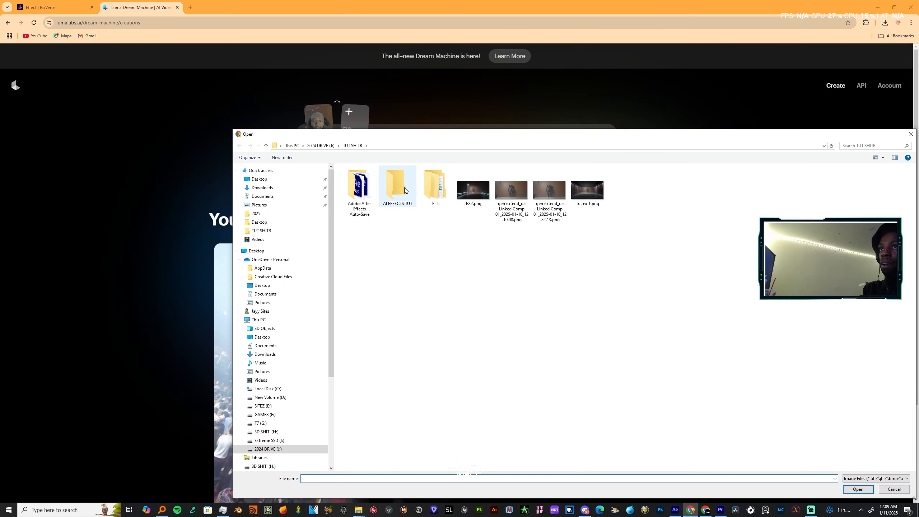
{"action": "double_click", "coordinate": [399, 185]}
{"action": "double_click", "coordinate": [359, 186]}
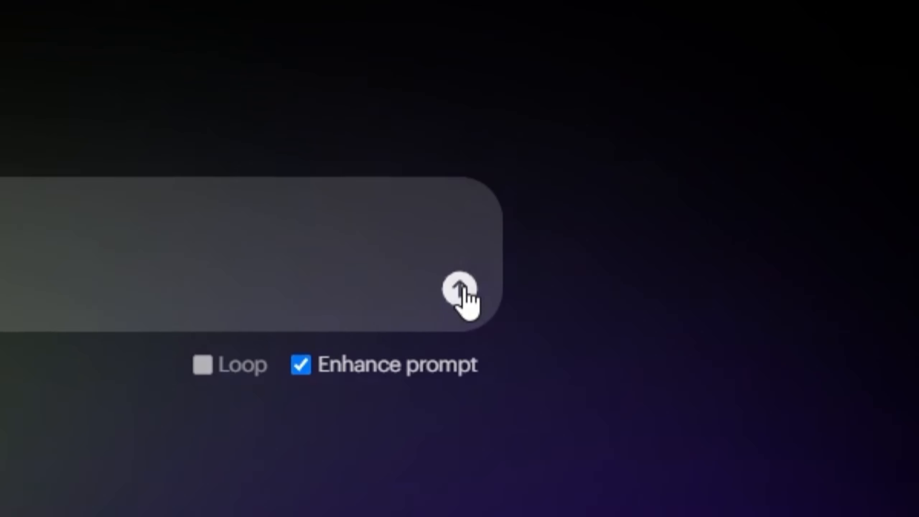
Generate the Seamless Transition video with Enhance prompt on and download the result.
{"action": "left_click", "coordinate": [608, 150]}
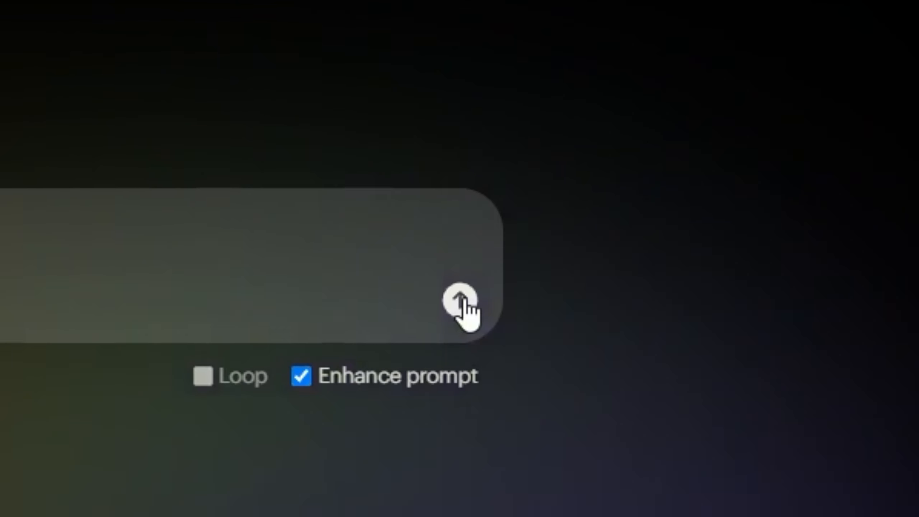
{"action": "scroll", "coordinate": [616, 108], "scroll_direction": "down", "scroll_amount": 2}
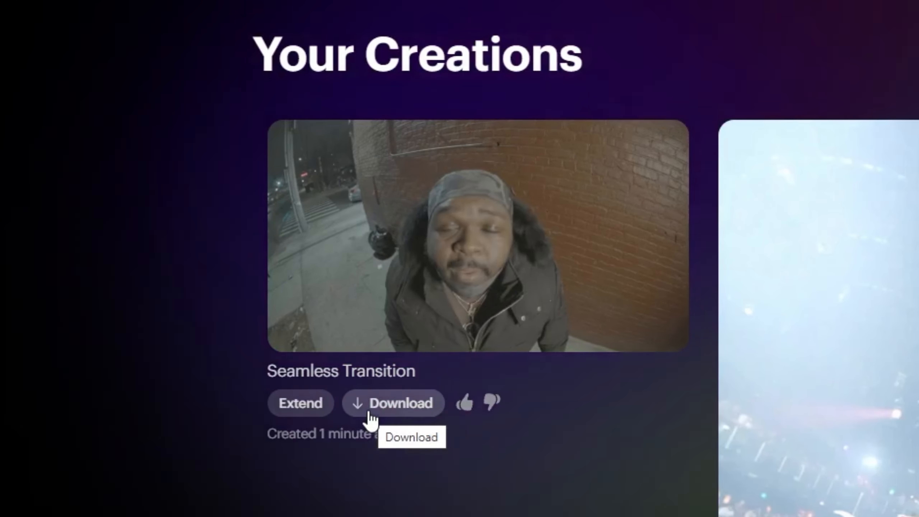
{"action": "left_click", "coordinate": [371, 420]}
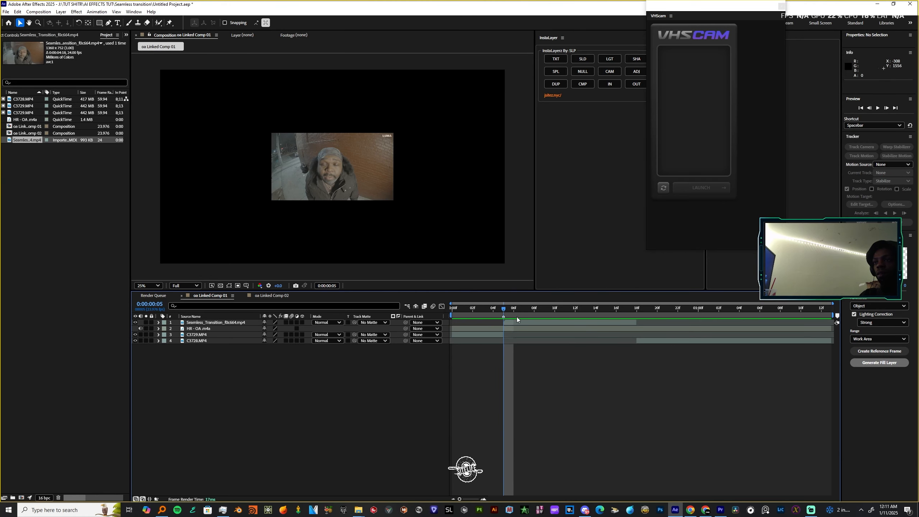
In After Effects, scrub through the imported Seamless Transition clip in oa Linked Comp 01 and scale it with Fit to Comp.
{"action": "left_click_drag", "start_coordinate": [517, 317], "coordinate": [594, 316]}
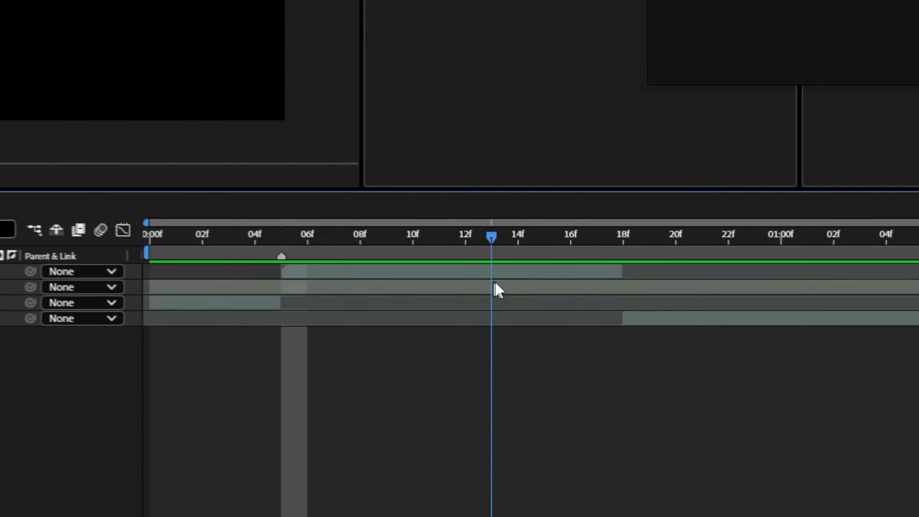
{"action": "left_click_drag", "start_coordinate": [495, 284], "coordinate": [277, 341]}
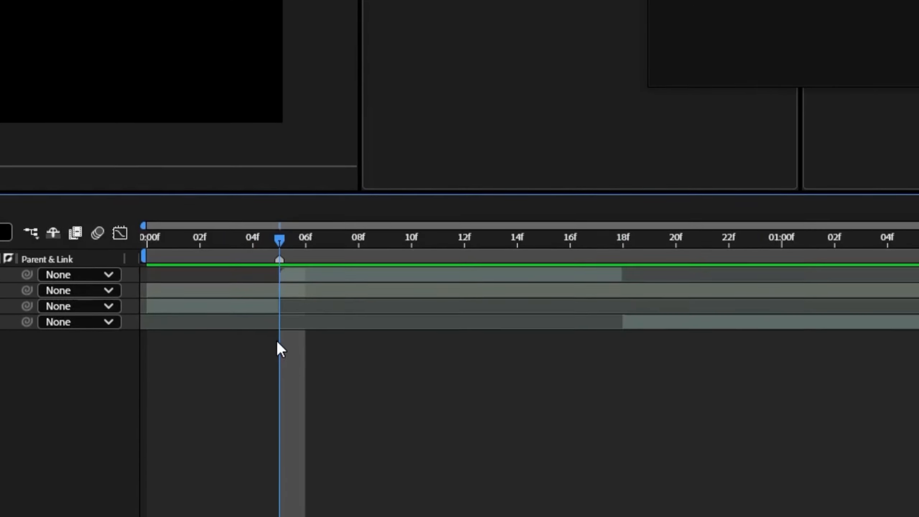
{"action": "right_click", "coordinate": [303, 271]}
{"action": "mouse_move", "coordinate": [385, 127]}
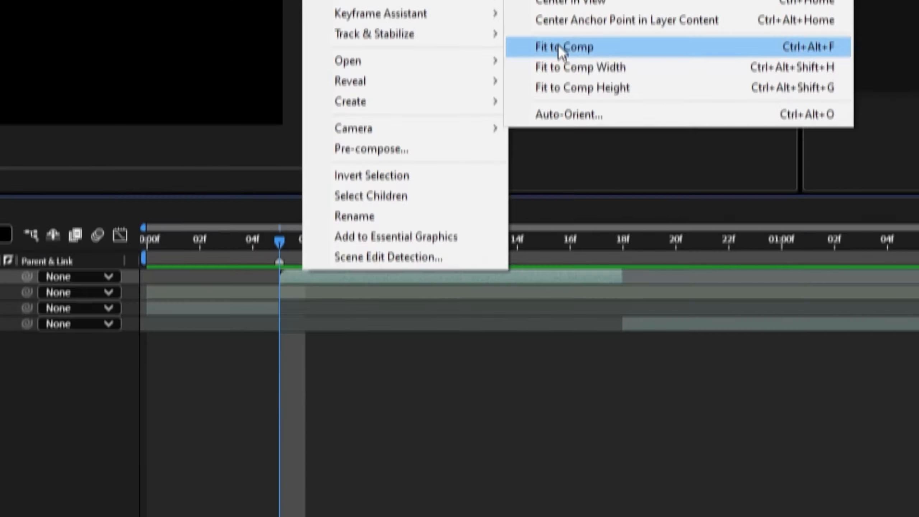
{"action": "left_click", "coordinate": [558, 379]}
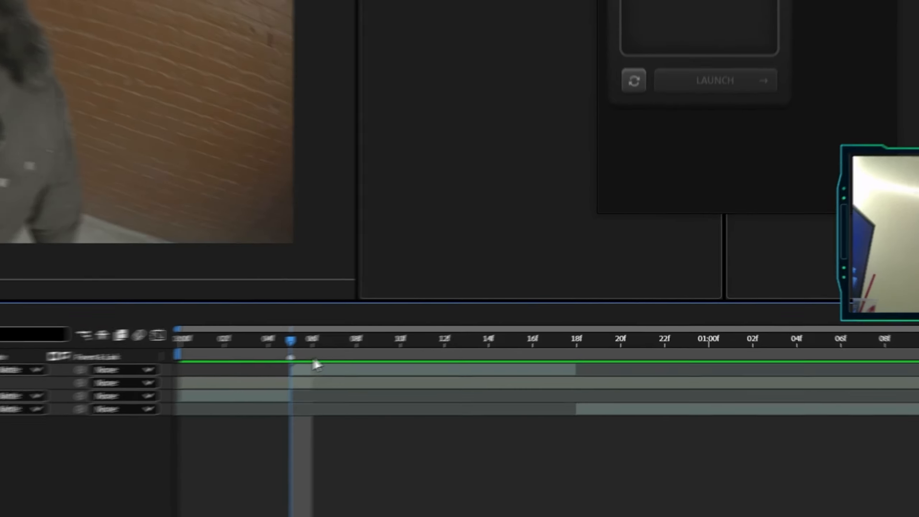
Enable time remapping on the Seamless Transition clip and move its end keyframe to the clip's last frame before the C3728.MP4 cut.
{"action": "right_click", "coordinate": [318, 368]}
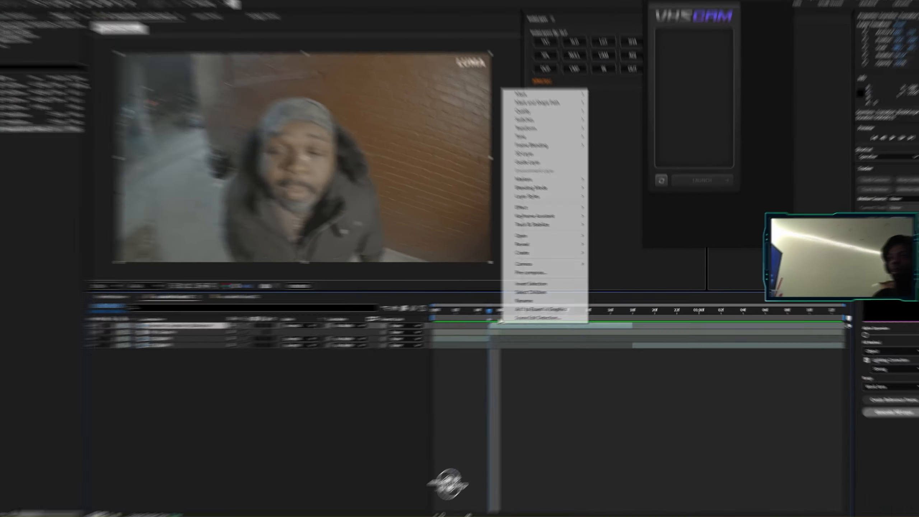
{"action": "mouse_move", "coordinate": [451, 131]}
{"action": "left_click", "coordinate": [590, 132]}
{"action": "left_click_drag", "start_coordinate": [510, 413], "coordinate": [774, 413]}
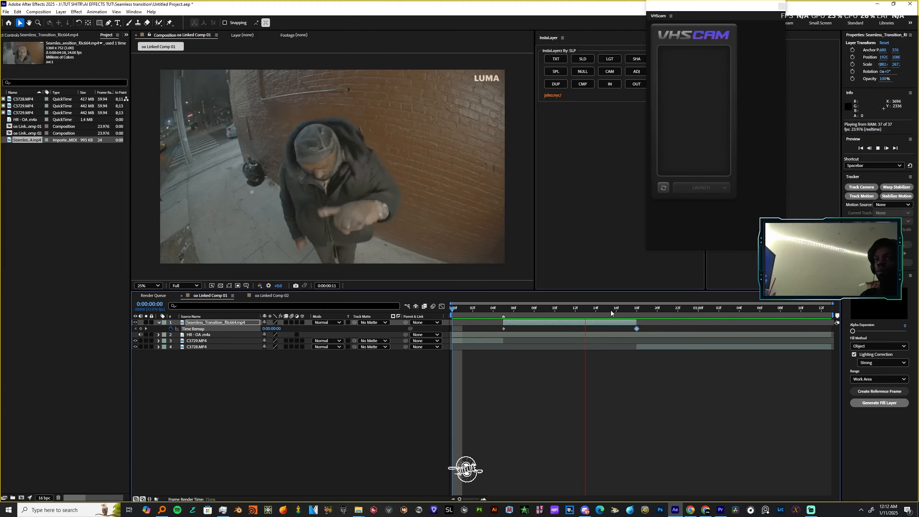
{"action": "left_click_drag", "start_coordinate": [557, 310], "coordinate": [524, 312]}
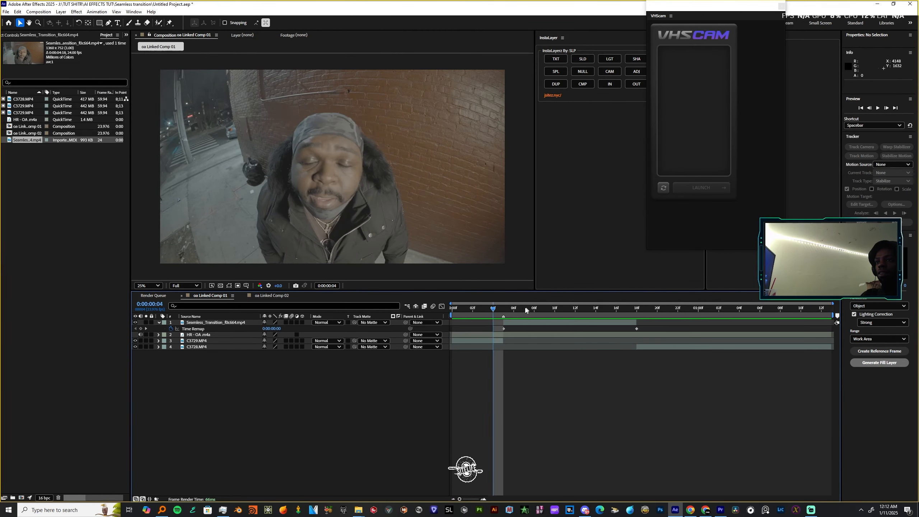
Pre-compose the Seamless Transition clip in oa Linked Comp 01 and open the clip's own composition.
{"action": "mouse_move", "coordinate": [525, 308]}
{"action": "left_mouse_down"}
{"action": "mouse_move", "coordinate": [544, 310]}
{"action": "mouse_move", "coordinate": [525, 324]}
{"action": "left_mouse_up"}
{"action": "right_click", "coordinate": [536, 323]}
{"action": "left_click", "coordinate": [555, 303]}
{"action": "left_click", "coordinate": [495, 308]}
{"action": "double_click", "coordinate": [522, 321]}
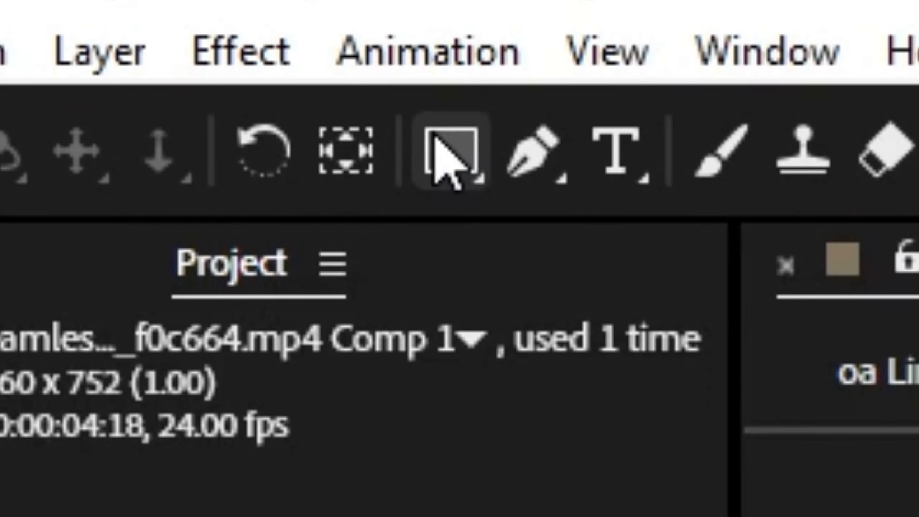
Mask out the LUMA watermark with a rectangular mask set to Subtract and generate a Content-Aware Fill layer for the hole.
{"action": "left_click", "coordinate": [436, 145]}
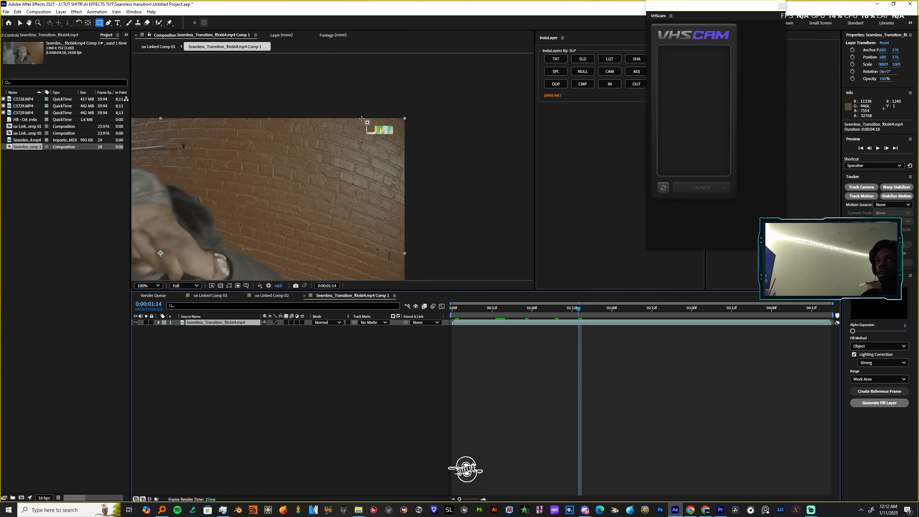
{"action": "left_click_drag", "start_coordinate": [364, 122], "coordinate": [365, 126]}
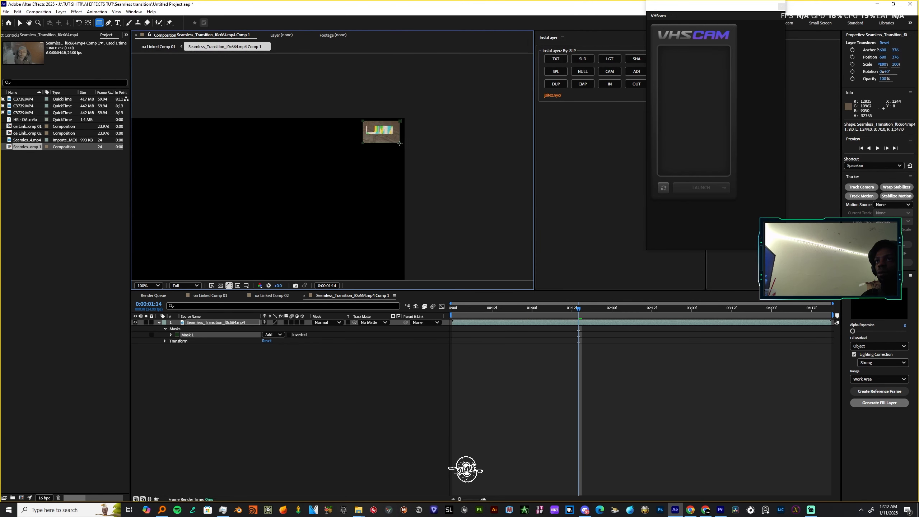
{"action": "left_click", "coordinate": [273, 335]}
{"action": "left_click", "coordinate": [275, 350]}
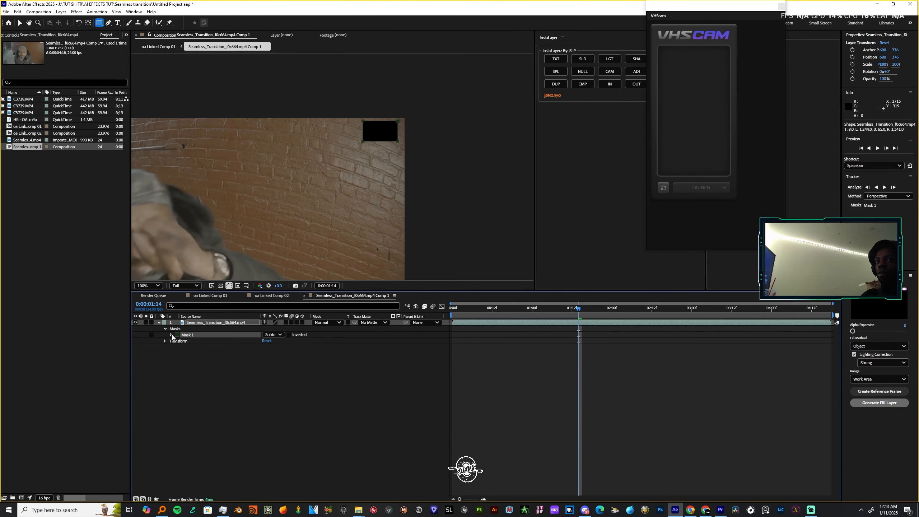
{"action": "left_click", "coordinate": [271, 346]}
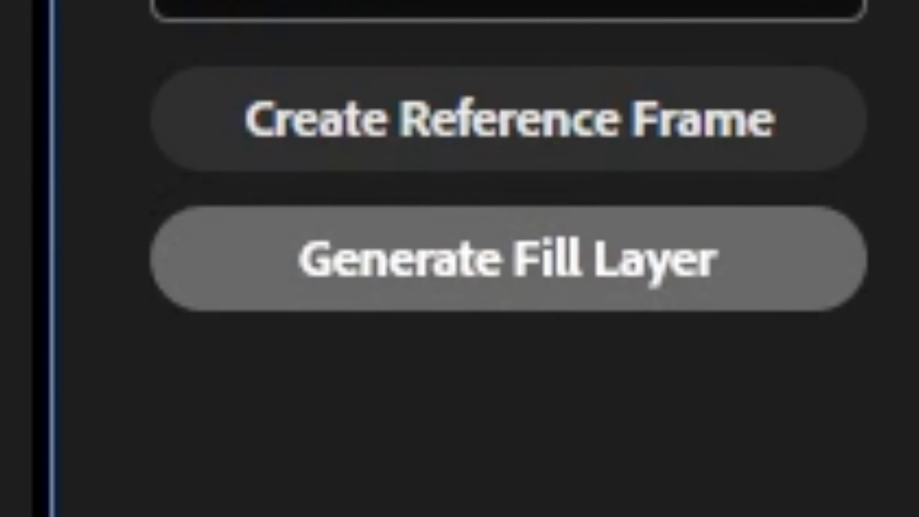
{"action": "left_click", "coordinate": [879, 402]}
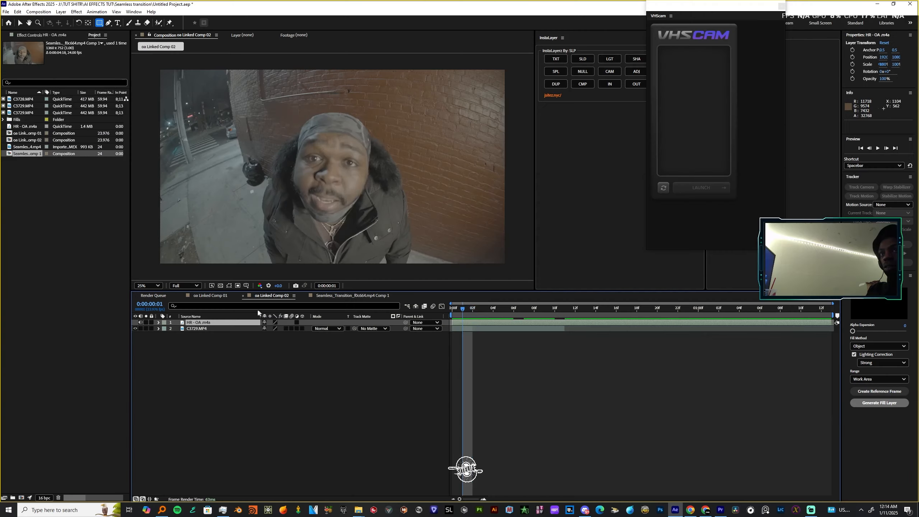
In oa Linked Comp 01, add a white solid layer above the Seamless Transition comp starting at 0:00:00:05.
{"action": "left_click", "coordinate": [203, 294]}
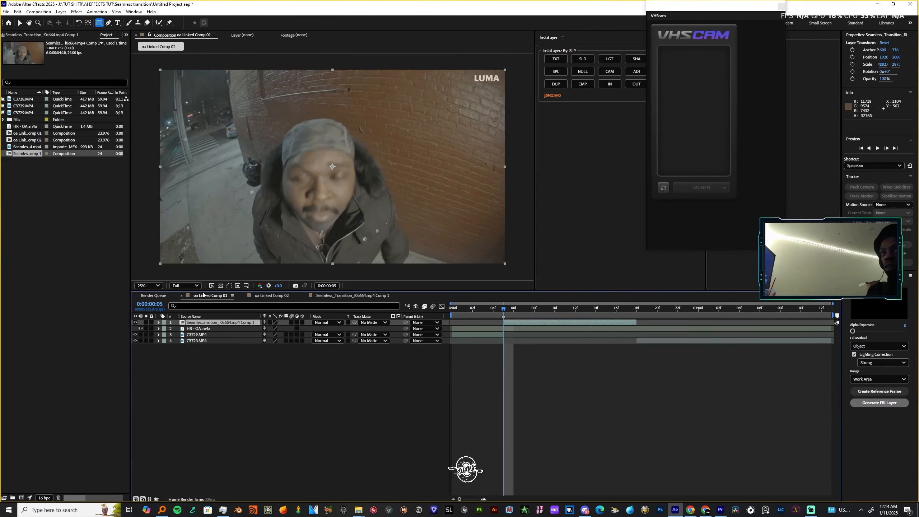
{"action": "left_click_drag", "start_coordinate": [503, 308], "coordinate": [515, 398]}
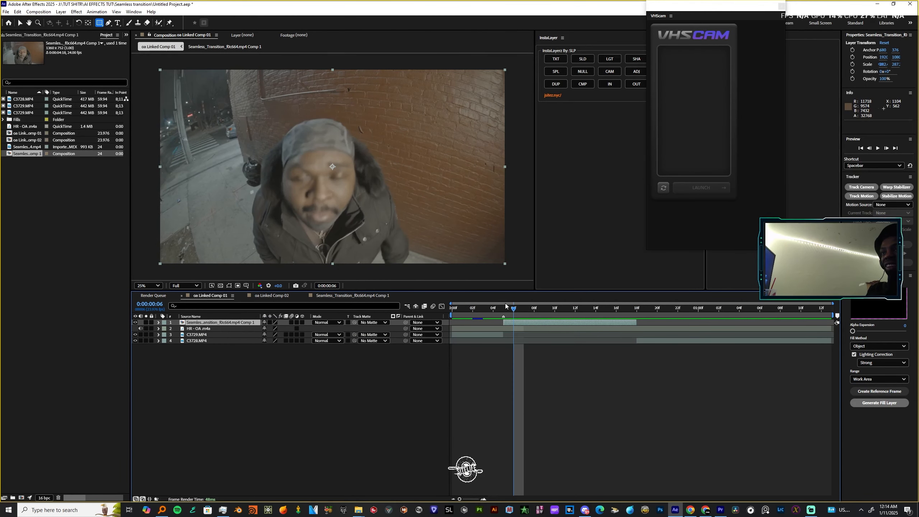
{"action": "left_click", "coordinate": [553, 377]}
{"action": "left_click", "coordinate": [506, 313]}
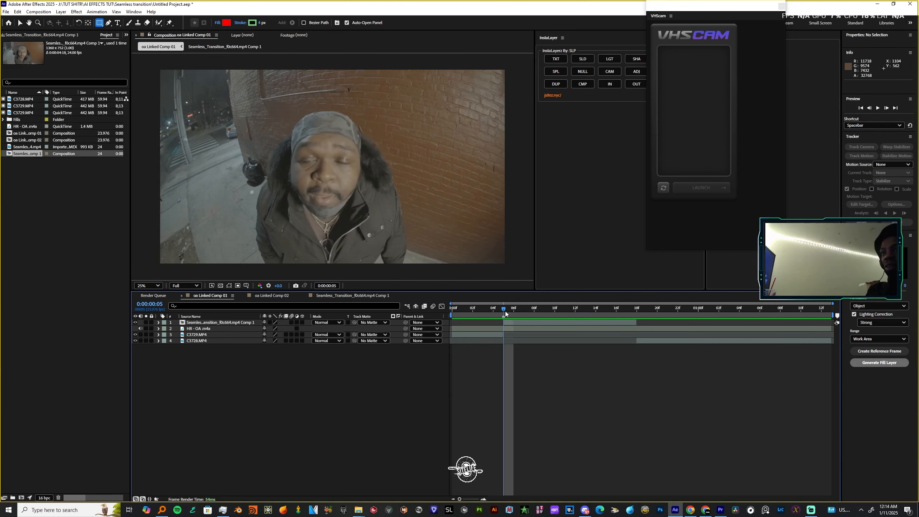
{"action": "left_click", "coordinate": [517, 322]}
{"action": "left_click", "coordinate": [589, 62]}
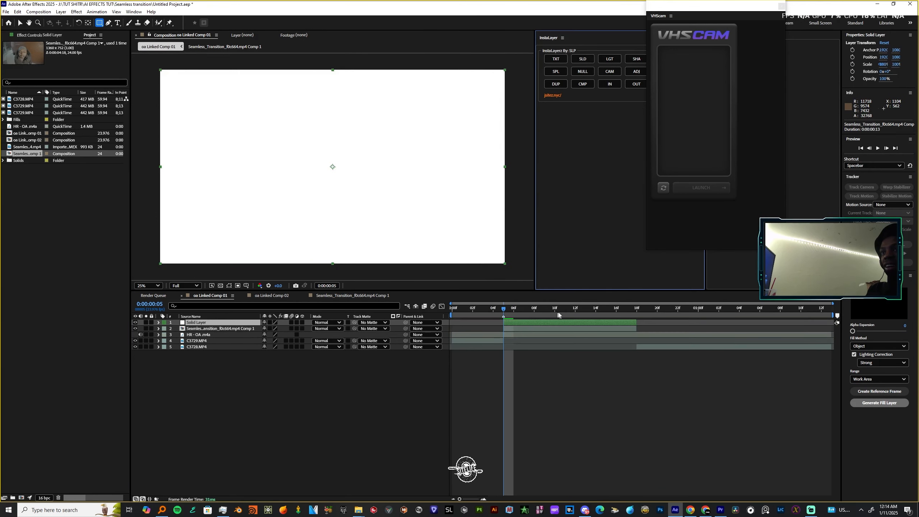
Trim the white solid to one frame at 0:00:00:04 and place a duplicate of it at 0:00:00:17.
{"action": "left_click_drag", "start_coordinate": [637, 322], "coordinate": [571, 313]}
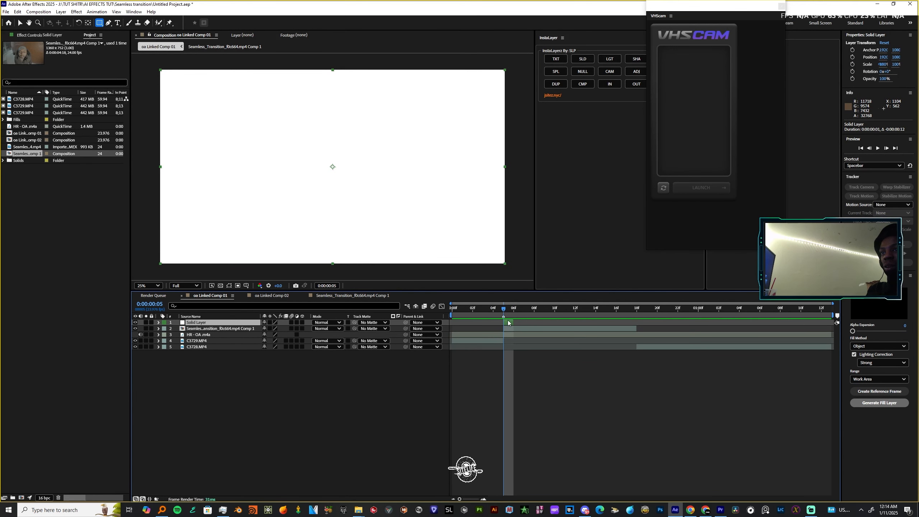
{"action": "left_click_drag", "start_coordinate": [508, 321], "coordinate": [493, 322]}
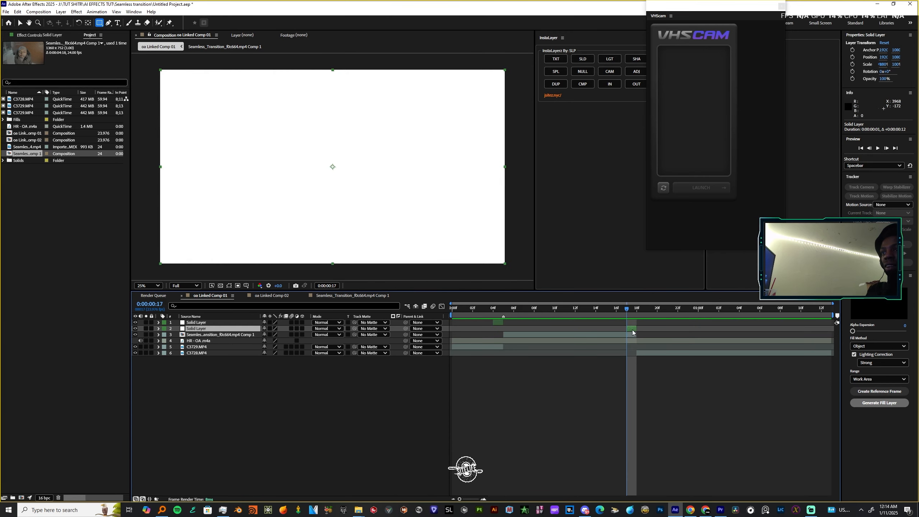
{"action": "left_click_drag", "start_coordinate": [627, 310], "coordinate": [513, 329]}
Move the Seamless Transition comp below C3729.MP4 and pre-compose it together with C3728.MP4 as Pre-comp 1.
{"action": "left_click_drag", "start_coordinate": [207, 335], "coordinate": [214, 351]}
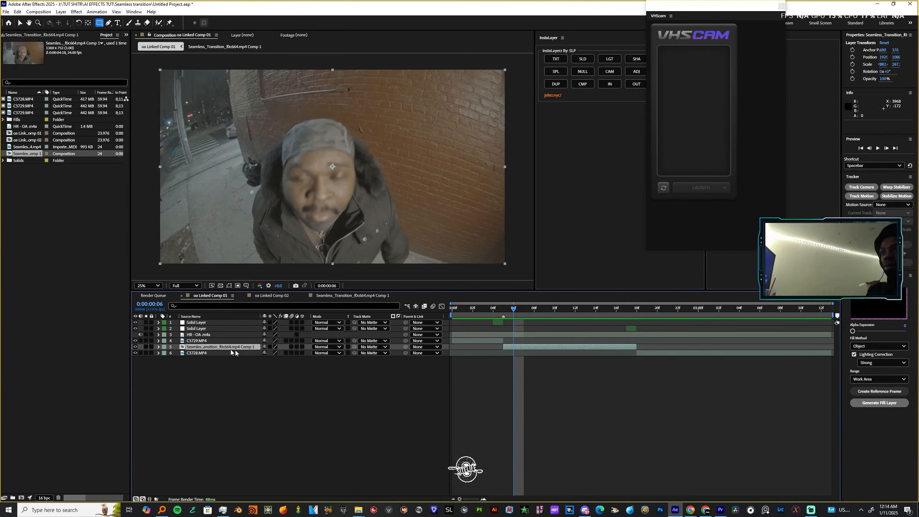
{"action": "left_click", "coordinate": [582, 346]}
{"action": "left_click", "coordinate": [660, 353], "text": "shift"}
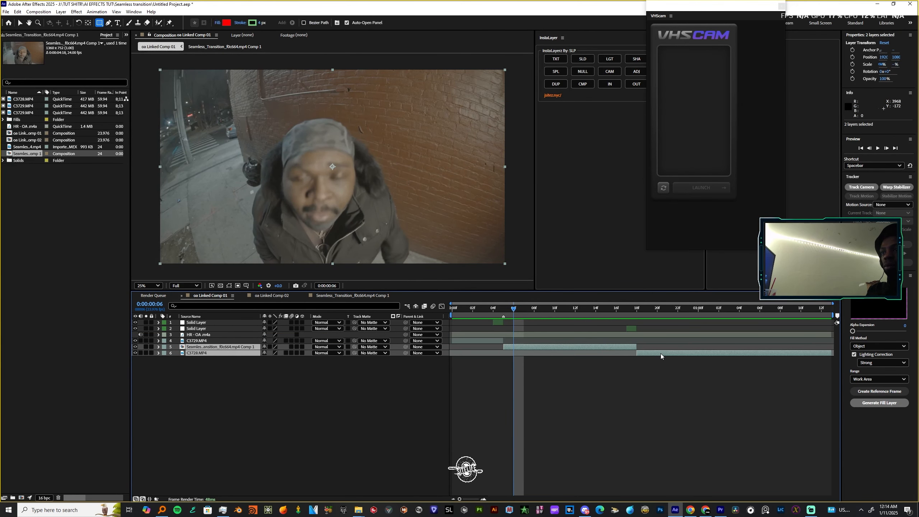
{"action": "key", "text": "ctrl+shift+c"}
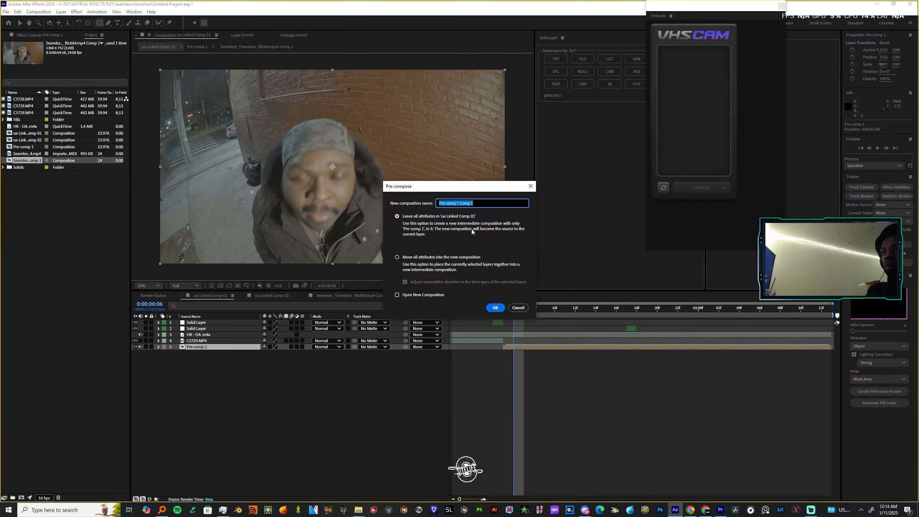
{"action": "left_click", "coordinate": [518, 308]}
Start Stabilize Motion on Pre-comp 1 and place the enlarged track point on the man's face at 0:00:00:05.
{"action": "right_click", "coordinate": [540, 346]}
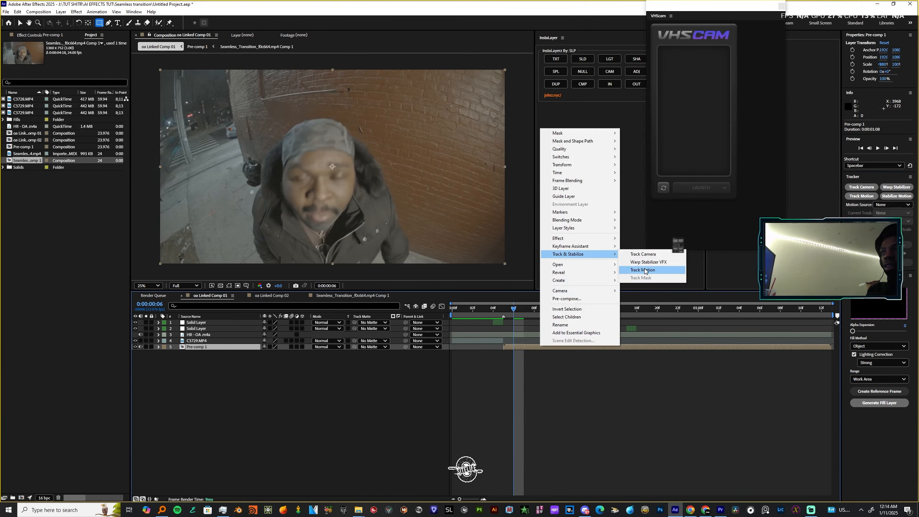
{"action": "left_click", "coordinate": [648, 271]}
{"action": "left_click", "coordinate": [896, 196]}
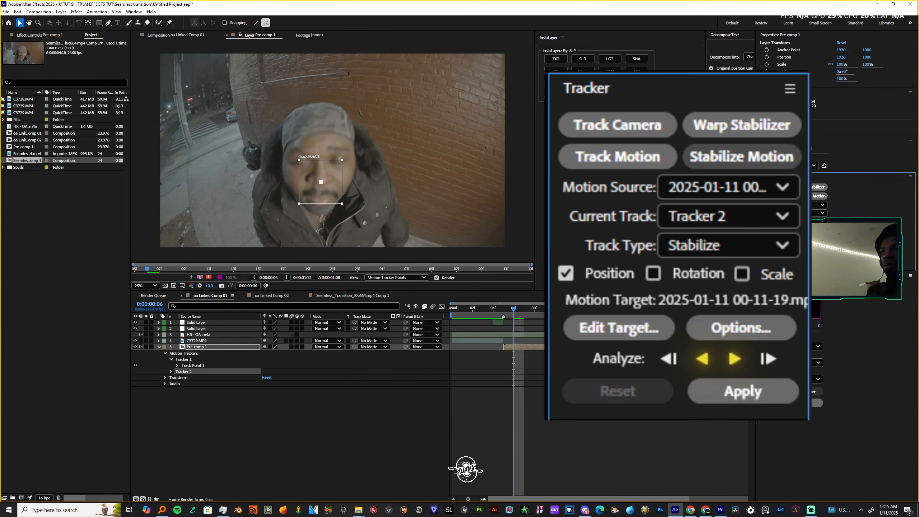
{"action": "key", "text": "Page_Up"}
{"action": "scroll", "coordinate": [313, 196], "scroll_direction": "up", "scroll_amount": 2}
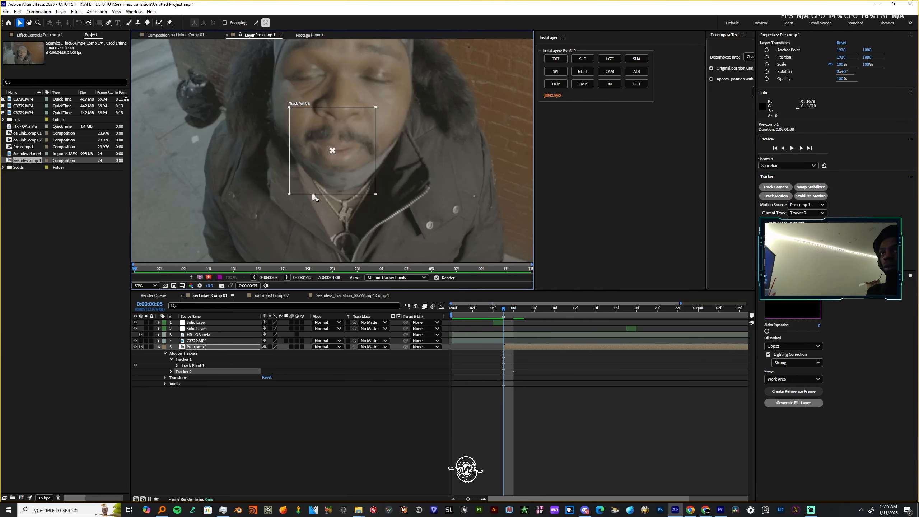
{"action": "mouse_move", "coordinate": [341, 174]}
{"action": "left_mouse_down"}
{"action": "mouse_move", "coordinate": [350, 136]}
{"action": "mouse_move", "coordinate": [291, 142]}
{"action": "mouse_move", "coordinate": [365, 155]}
{"action": "mouse_move", "coordinate": [324, 159]}
{"action": "mouse_move", "coordinate": [332, 151]}
{"action": "mouse_move", "coordinate": [353, 171]}
{"action": "mouse_move", "coordinate": [350, 160]}
{"action": "mouse_move", "coordinate": [343, 181]}
{"action": "left_mouse_up"}
Track the man's face frame by frame through Pre-comp 1 to its end at 0:00:01:13, correcting the track point where it drifts.
{"action": "key", "text": "Page_Down"}
{"action": "key", "text": "Page_Down"}
{"action": "key", "text": "Page_Down"}
{"action": "key", "text": "Page_Down"}
{"action": "key", "text": "Page_Down"}
{"action": "key", "text": "Page_Down"}
{"action": "key", "text": "Page_Down"}
{"action": "key", "text": "Page_Down"}
{"action": "key", "text": "Page_Down"}
{"action": "key", "text": "Page_Down"}
{"action": "key", "text": "Page_Down"}
{"action": "key", "text": "Page_Down"}
{"action": "key", "text": "Page_Down"}
{"action": "key", "text": "ctrl+z"}
{"action": "key", "text": "Page_Down"}
{"action": "key", "text": "Page_Down"}
{"action": "key", "text": "Page_Down"}
{"action": "key", "text": "Page_Down"}
{"action": "key", "text": "Page_Down"}
{"action": "key", "text": "Page_Down"}
{"action": "key", "text": "Page_Up"}
{"action": "key", "text": "Page_Up"}
{"action": "key", "text": "Page_Up"}
{"action": "key", "text": "Page_Up"}
{"action": "scroll", "coordinate": [332, 152], "scroll_direction": "up", "scroll_amount": 1}
{"action": "key", "text": "Page_Down"}
{"action": "key", "text": "Page_Down"}
{"action": "key", "text": "Page_Down"}
{"action": "key", "text": "Page_Down"}
{"action": "key", "text": "Page_Down"}
{"action": "key", "text": "Page_Down"}
{"action": "key", "text": "Page_Down"}
{"action": "key", "text": "Page_Down"}
{"action": "key", "text": "Page_Down"}
{"action": "key", "text": "Page_Down"}
{"action": "key", "text": "Page_Down"}
{"action": "key", "text": "Page_Down"}
{"action": "key", "text": "Page_Down"}
{"action": "key", "text": "Page_Down"}
{"action": "key", "text": "Page_Down"}
{"action": "key", "text": "Page_Down"}
{"action": "key", "text": "Page_Down"}
Set the motion target to Pre-comp 1, apply the stabilization in X and Y dimensions, and play back the composition.
{"action": "left_click", "coordinate": [775, 246]}
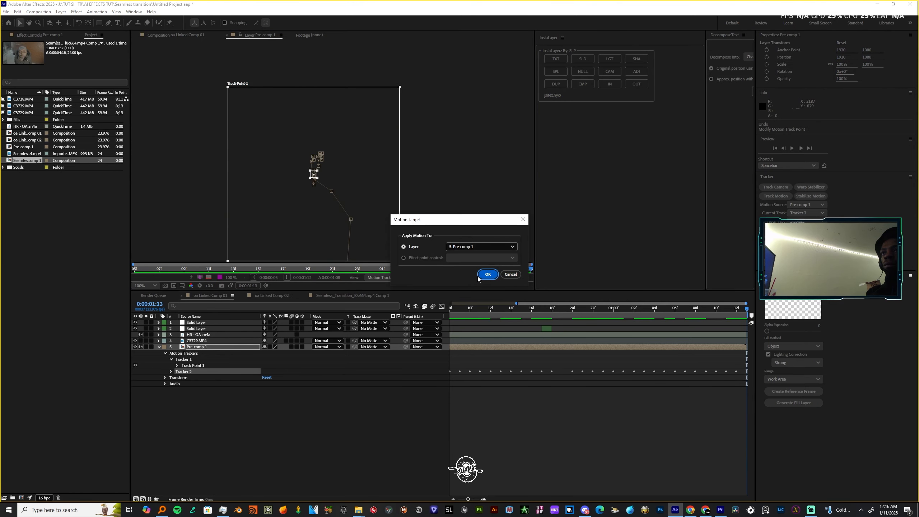
{"action": "left_click_drag", "start_coordinate": [469, 230], "coordinate": [499, 103]}
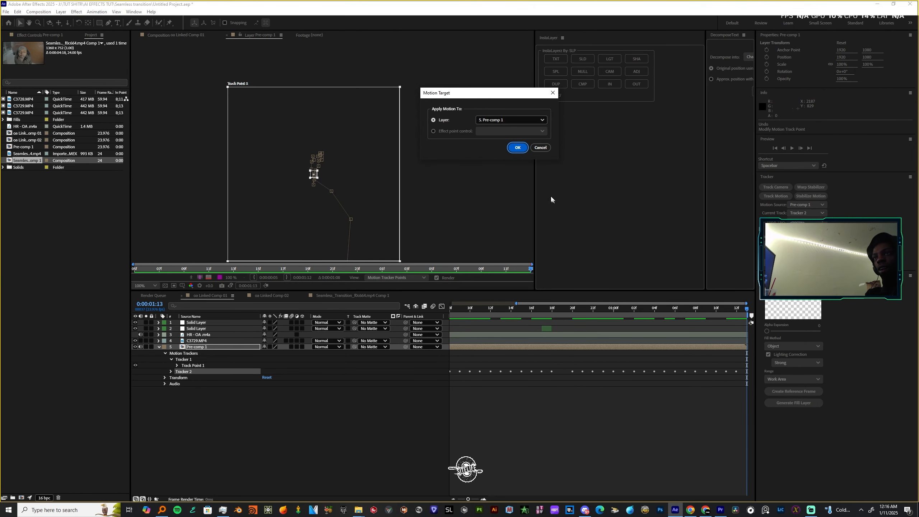
{"action": "left_click", "coordinate": [518, 147]}
{"action": "left_click", "coordinate": [812, 264]}
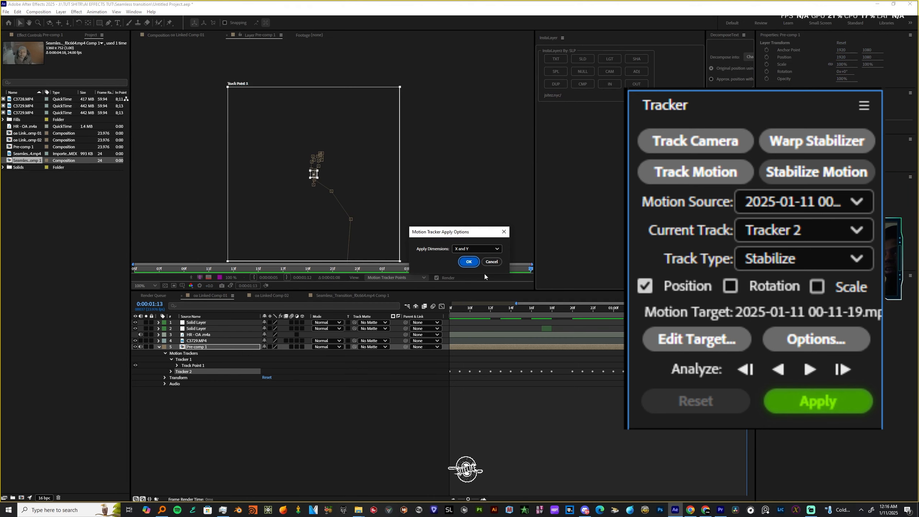
{"action": "left_click", "coordinate": [468, 262]}
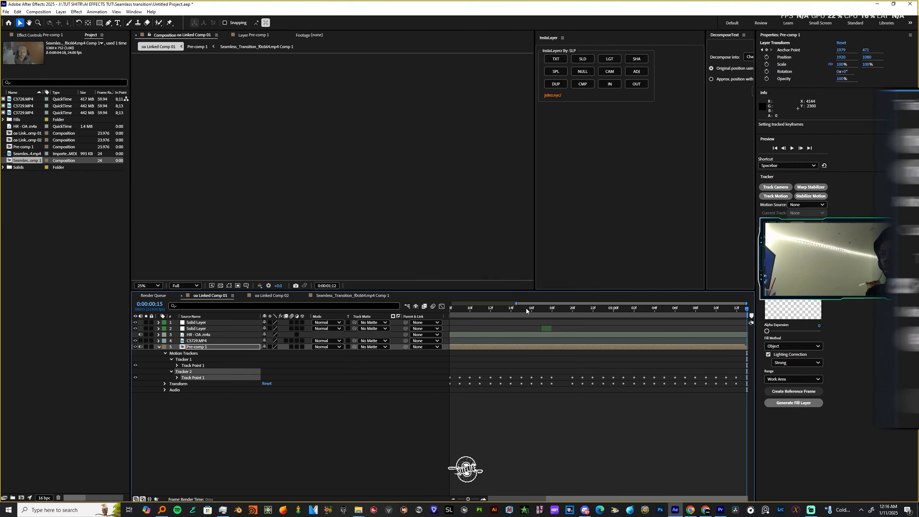
{"action": "left_click_drag", "start_coordinate": [575, 314], "coordinate": [509, 342]}
{"action": "key", "text": "space"}
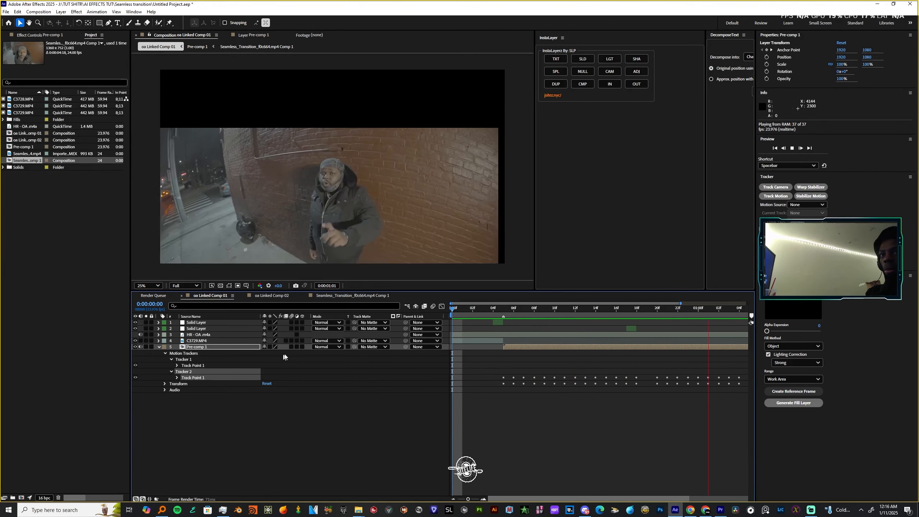
Turn on motion blur and the 3D layer switch for Pre-comp 1 and add a camera layer above it.
{"action": "left_click", "coordinate": [296, 346]}
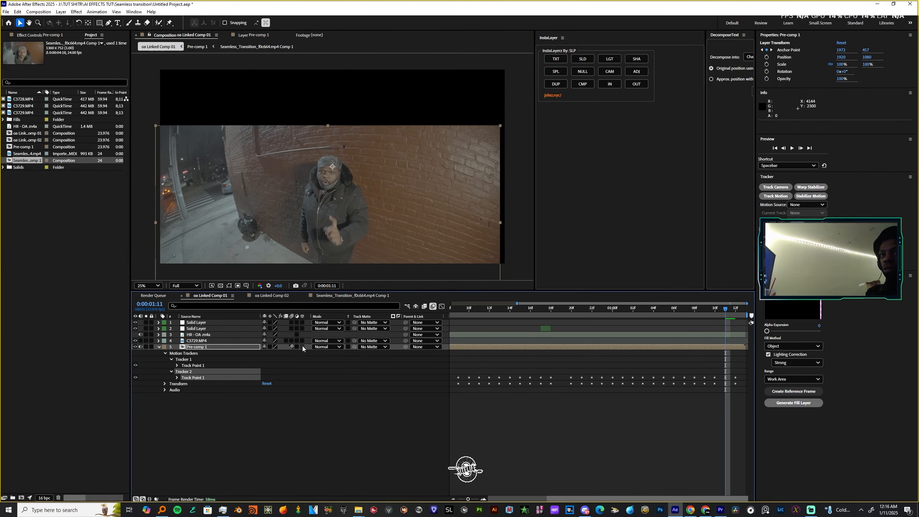
{"action": "left_click", "coordinate": [302, 346]}
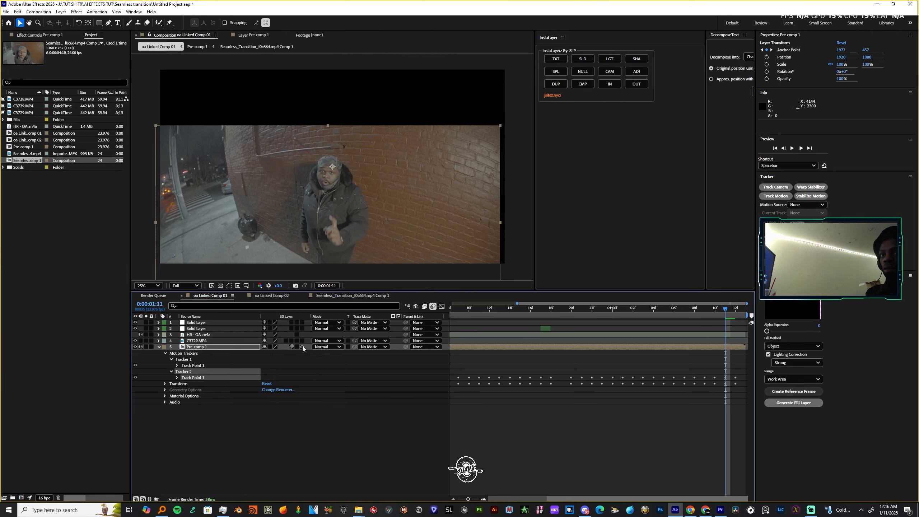
{"action": "left_click", "coordinate": [613, 72]}
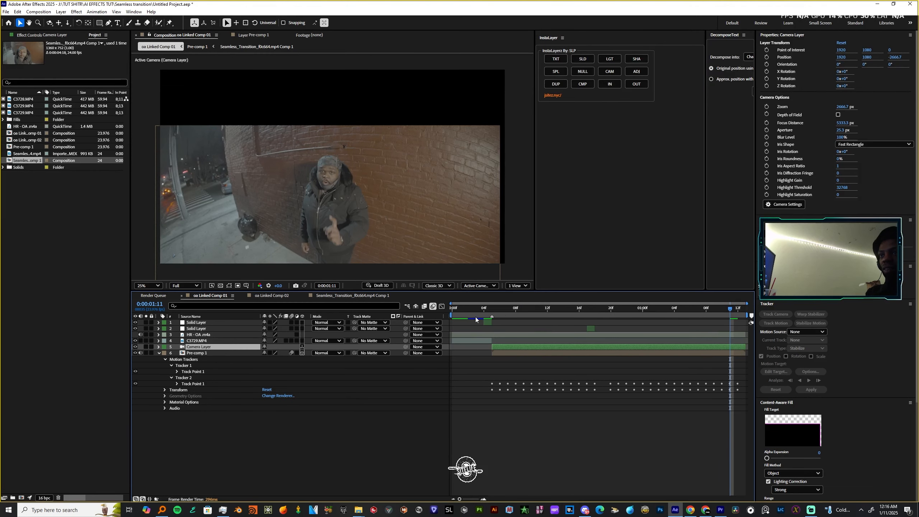
Set starting keyframes for the camera's Position and Point of Interest at 0:00:00:05.
{"action": "left_click", "coordinate": [488, 312]}
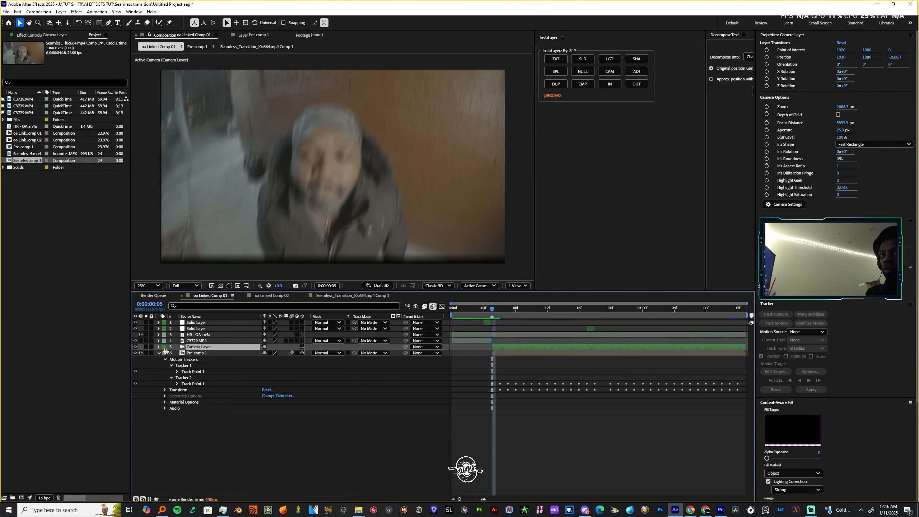
{"action": "left_click", "coordinate": [158, 347]}
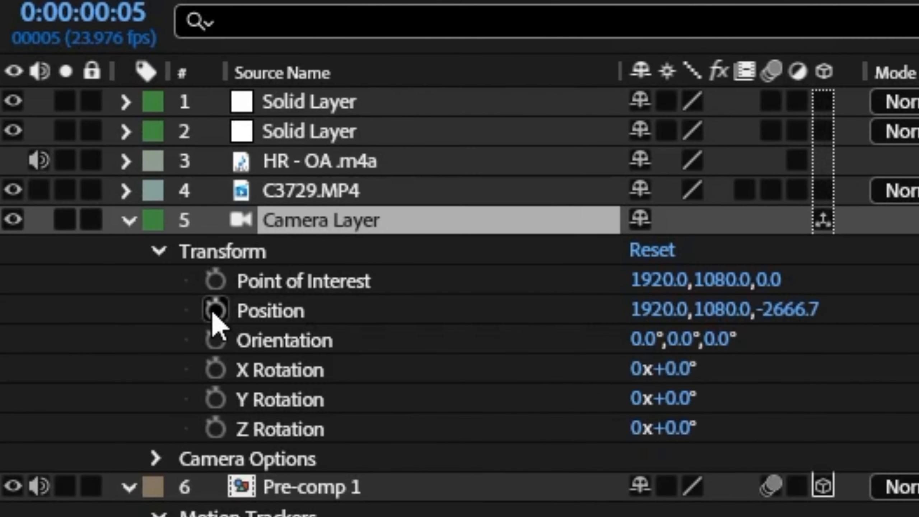
{"action": "left_click", "coordinate": [216, 309]}
{"action": "left_click", "coordinate": [216, 280]}
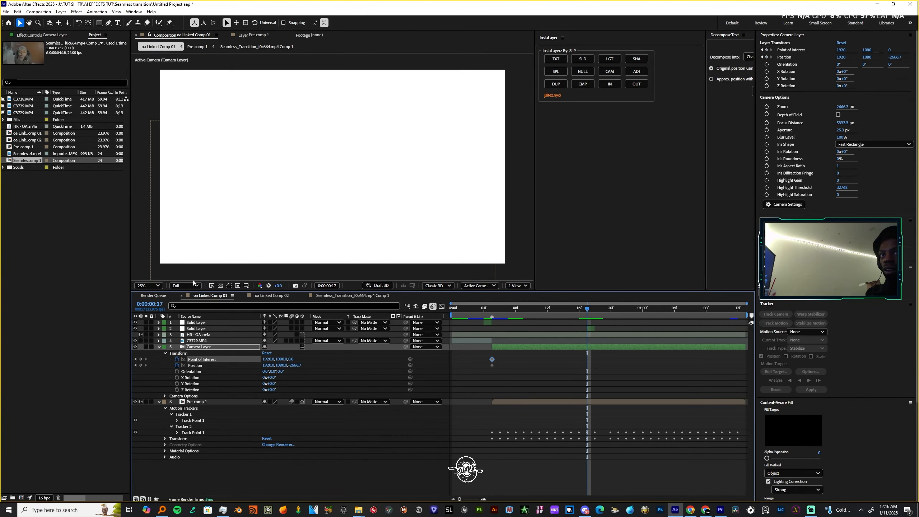
Set the preview resolution to Quarter and dolly the camera in to a Z position of -1643.5 at 0:00:00:14.
{"action": "left_click", "coordinate": [194, 284]}
{"action": "left_click", "coordinate": [209, 331]}
{"action": "left_click_drag", "start_coordinate": [588, 310], "coordinate": [563, 311]}
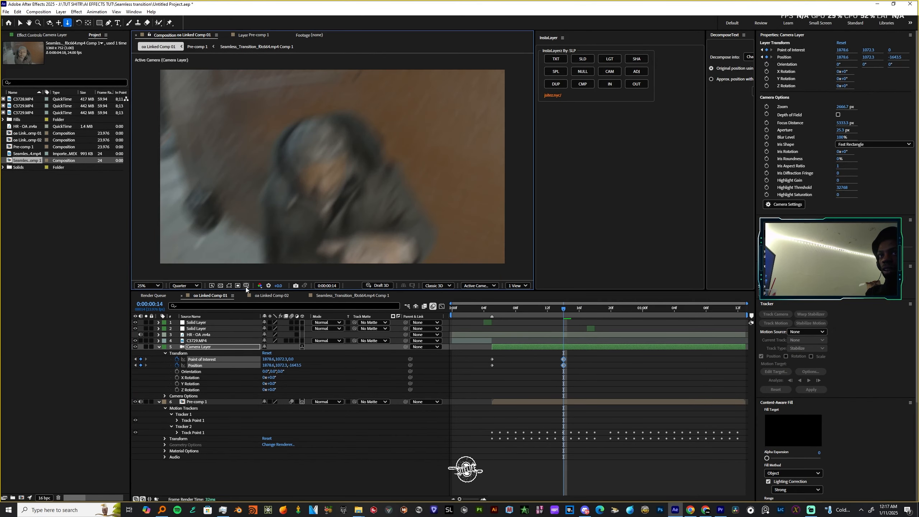
Show the title/action safe guides and pan the camera to about 1808.6, 1167.5 at 0:00:00:14 to reframe the man.
{"action": "left_click", "coordinate": [247, 287]}
{"action": "left_click", "coordinate": [258, 294]}
{"action": "scroll", "coordinate": [324, 216], "scroll_direction": "down", "scroll_amount": 2}
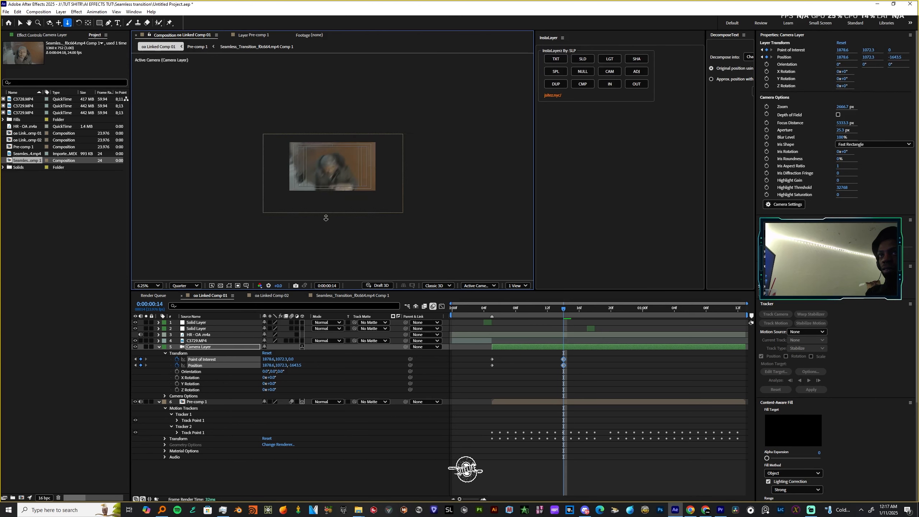
{"action": "scroll", "coordinate": [324, 214], "scroll_direction": "up", "scroll_amount": 1}
{"action": "key", "text": "2"}
{"action": "left_click_drag", "start_coordinate": [339, 185], "coordinate": [343, 178]}
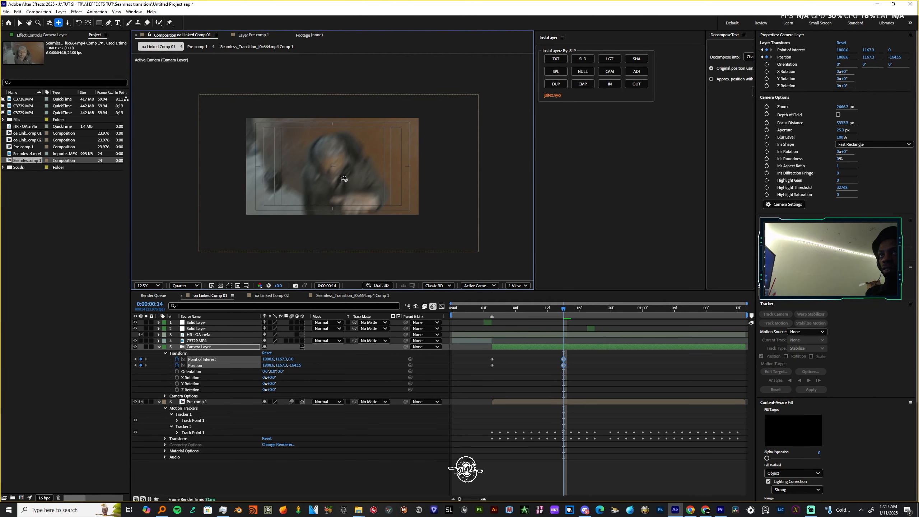
Pan the camera to reframe the man and scale Pre-comp 1 to 123%, checking the camera move through the transition.
{"action": "mouse_move", "coordinate": [344, 179]}
{"action": "left_mouse_down"}
{"action": "mouse_move", "coordinate": [335, 183]}
{"action": "mouse_move", "coordinate": [357, 166]}
{"action": "mouse_move", "coordinate": [352, 173]}
{"action": "left_mouse_up"}
{"action": "key", "text": "3"}
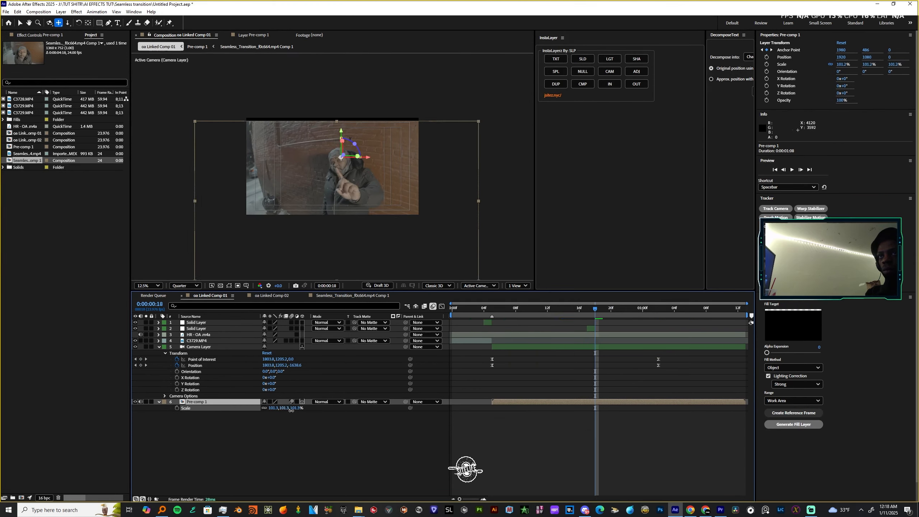
{"action": "key", "text": "space"}
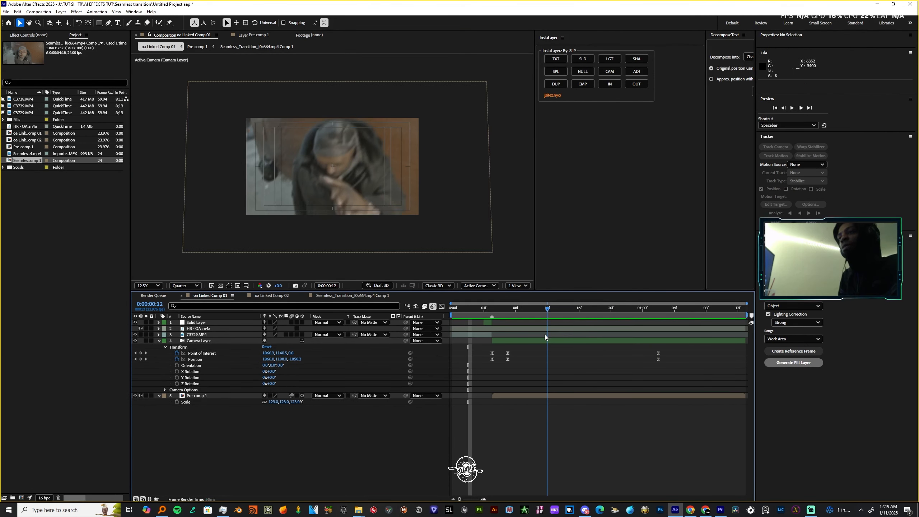
{"action": "left_click_drag", "start_coordinate": [544, 335], "coordinate": [457, 397]}
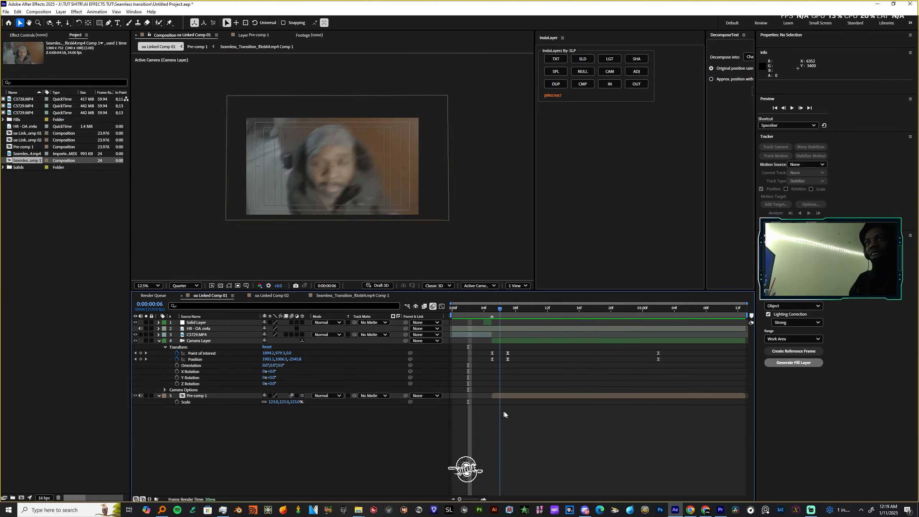
{"action": "left_click_drag", "start_coordinate": [505, 414], "coordinate": [579, 434]}
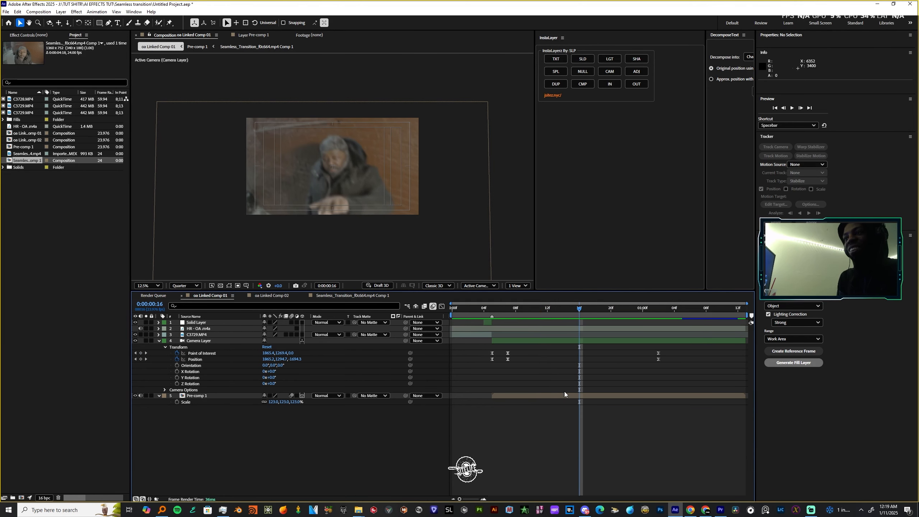
Apply CC Force Motion Blur to Pre-comp 1 and add an adjustment layer with the S_FilmDamage effect above it.
{"action": "left_click", "coordinate": [566, 395]}
{"action": "key", "text": "ctrl+space"}
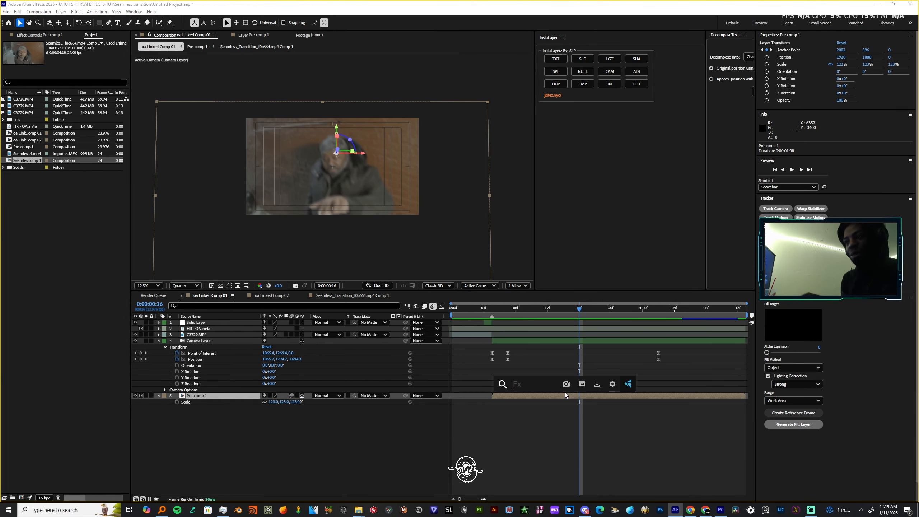
{"action": "key", "text": "space"}
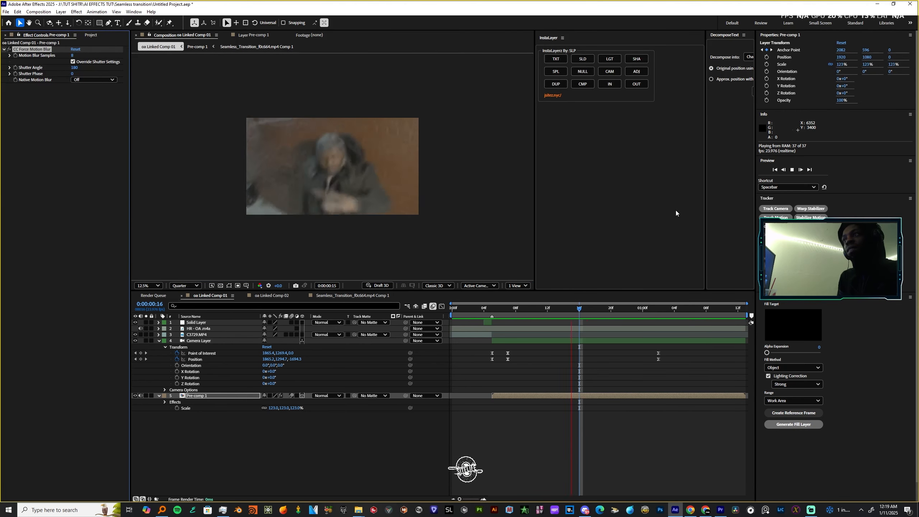
{"action": "left_click", "coordinate": [637, 71]}
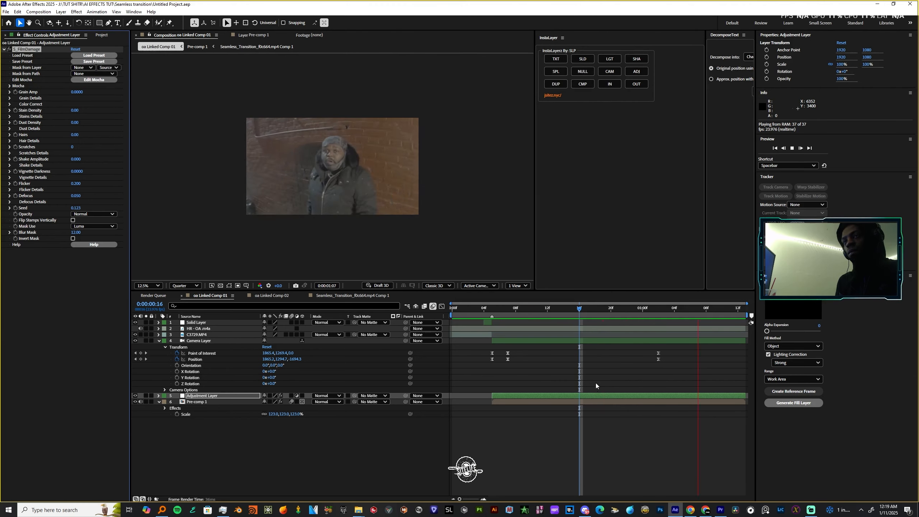